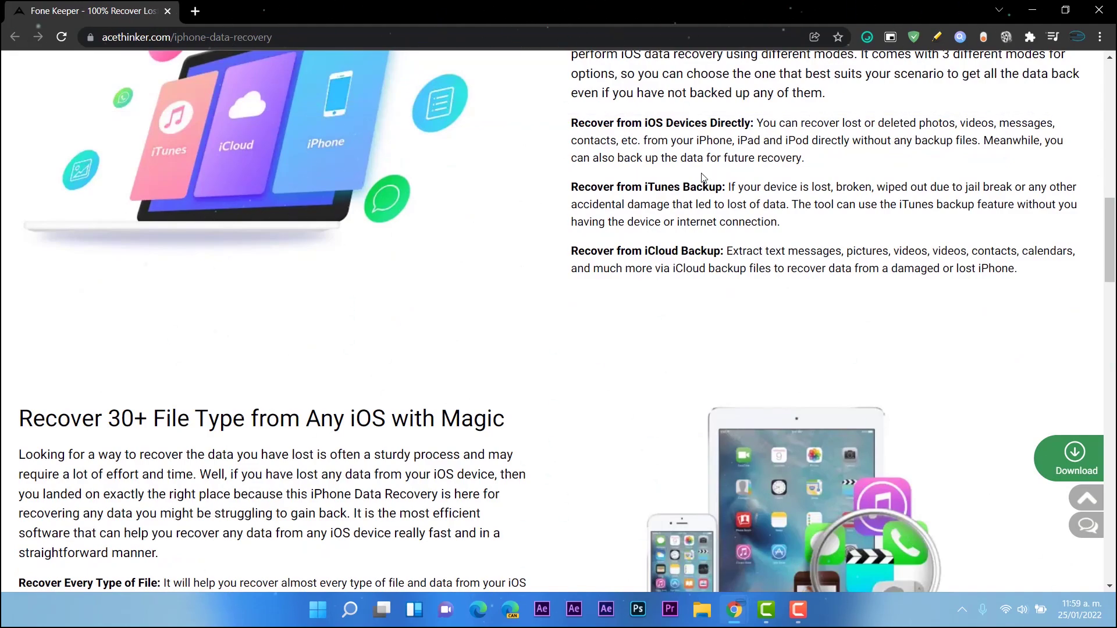
Examine the iPhone data recovery product page for recovery modes, data loss scenarios and technical specifications
{"action": "scroll", "coordinate": [715, 238], "scroll_direction": "down", "scroll_amount": 10}
{"action": "scroll", "coordinate": [713, 300], "scroll_direction": "down", "scroll_amount": 10}
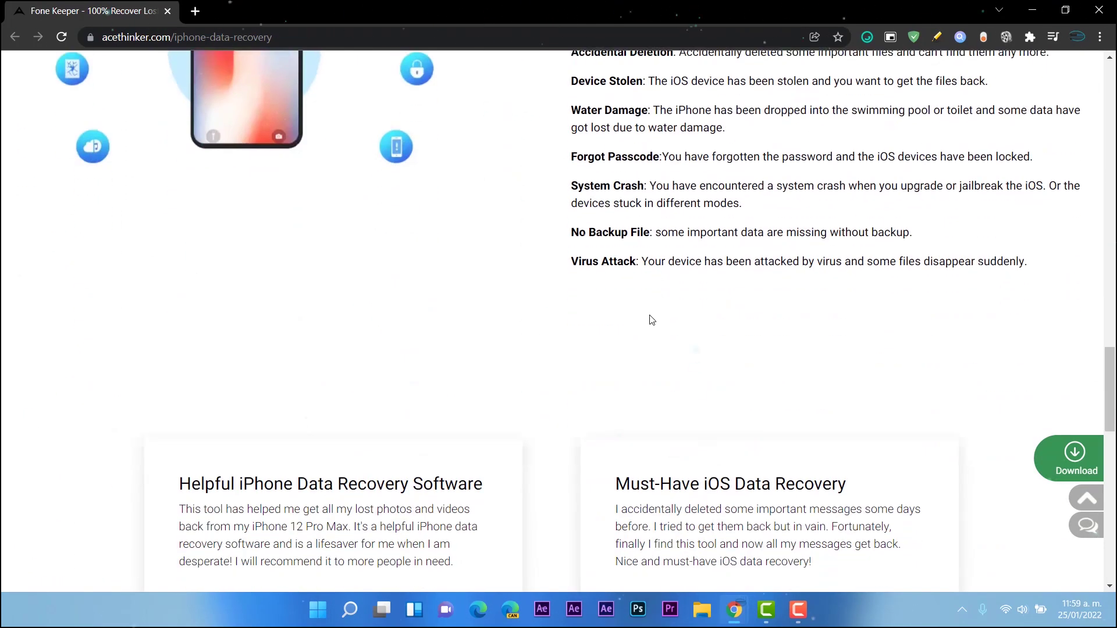
{"action": "scroll", "coordinate": [693, 349], "scroll_direction": "down", "scroll_amount": 10}
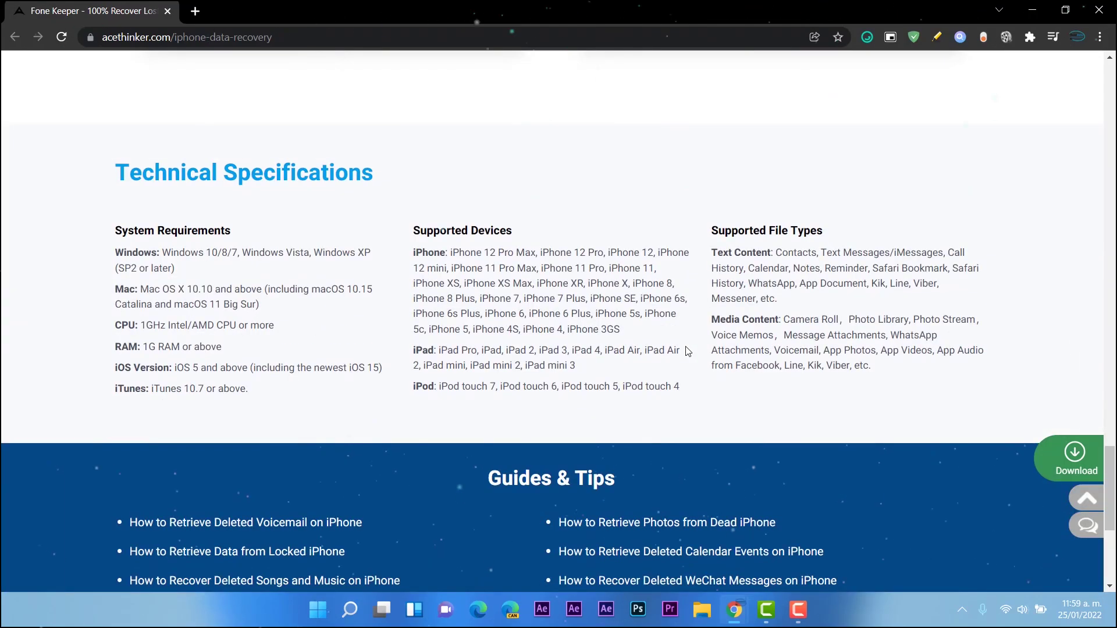
{"action": "scroll", "coordinate": [686, 349], "scroll_direction": "up", "scroll_amount": 15}
{"action": "scroll", "coordinate": [686, 349], "scroll_direction": "up", "scroll_amount": 20}
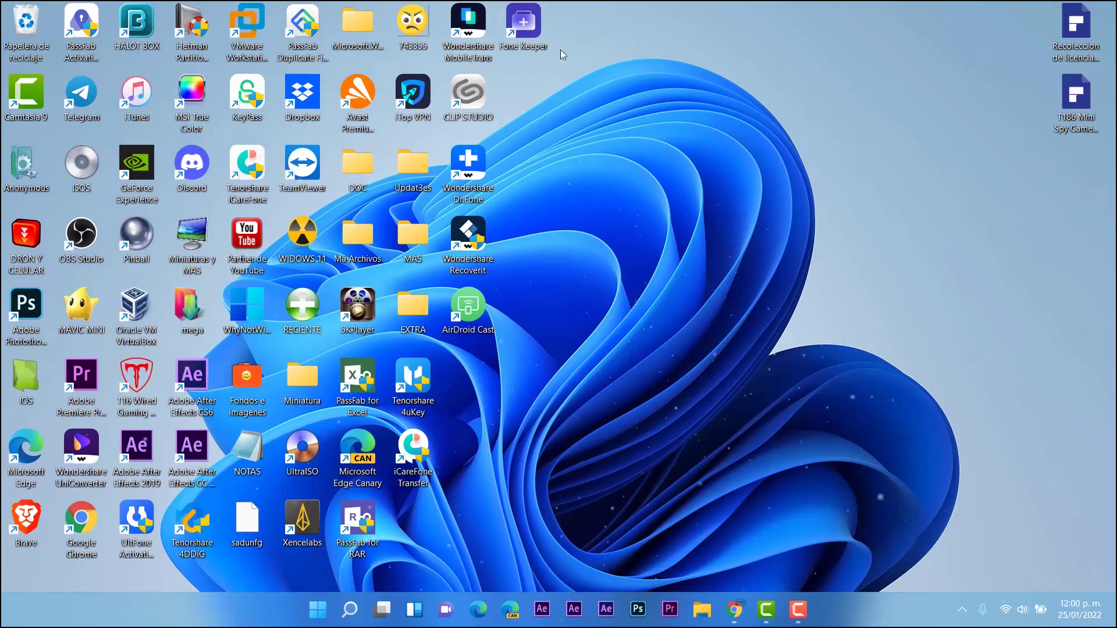
Launch Fone Keeper from the desktop and reposition its window slightly
{"action": "double_click", "coordinate": [525, 26]}
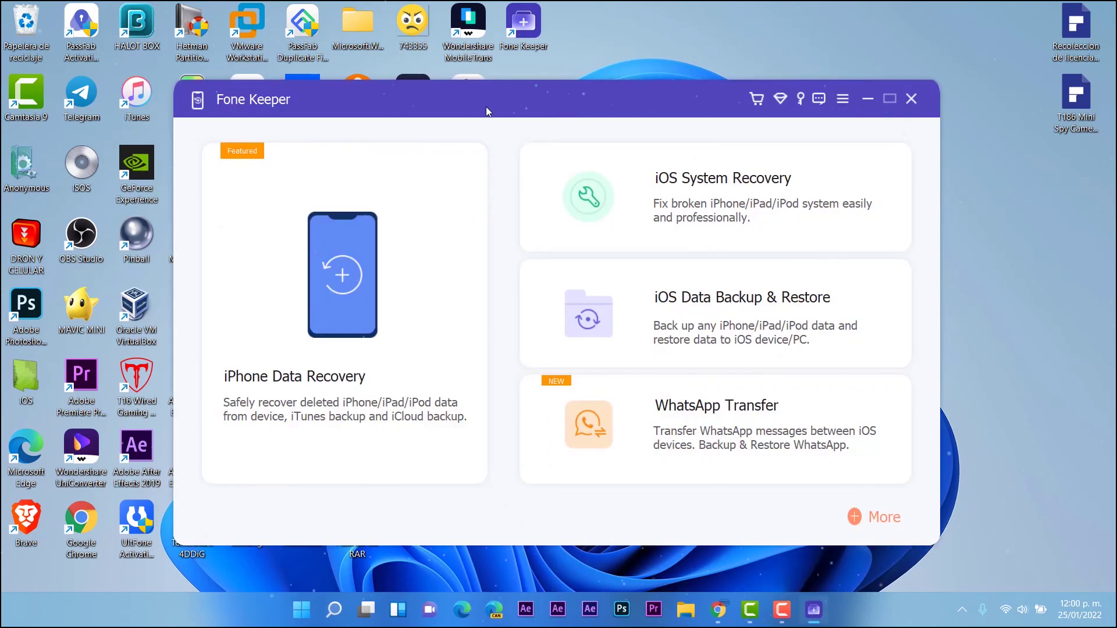
{"action": "left_click_drag", "start_coordinate": [486, 106], "coordinate": [487, 92]}
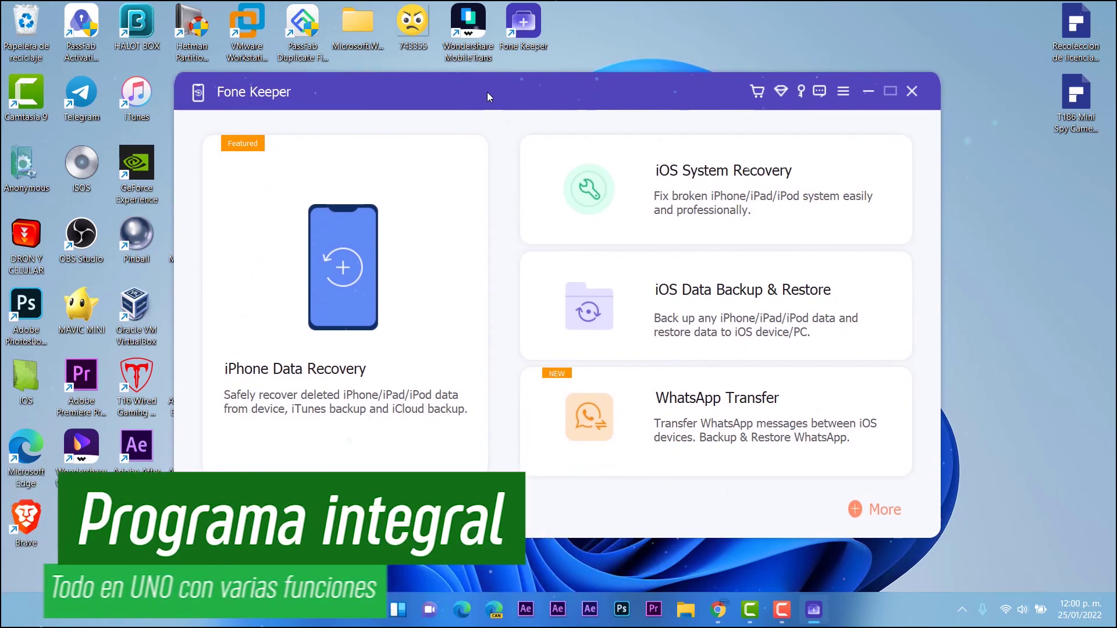
{"action": "left_click_drag", "start_coordinate": [416, 87], "coordinate": [421, 92]}
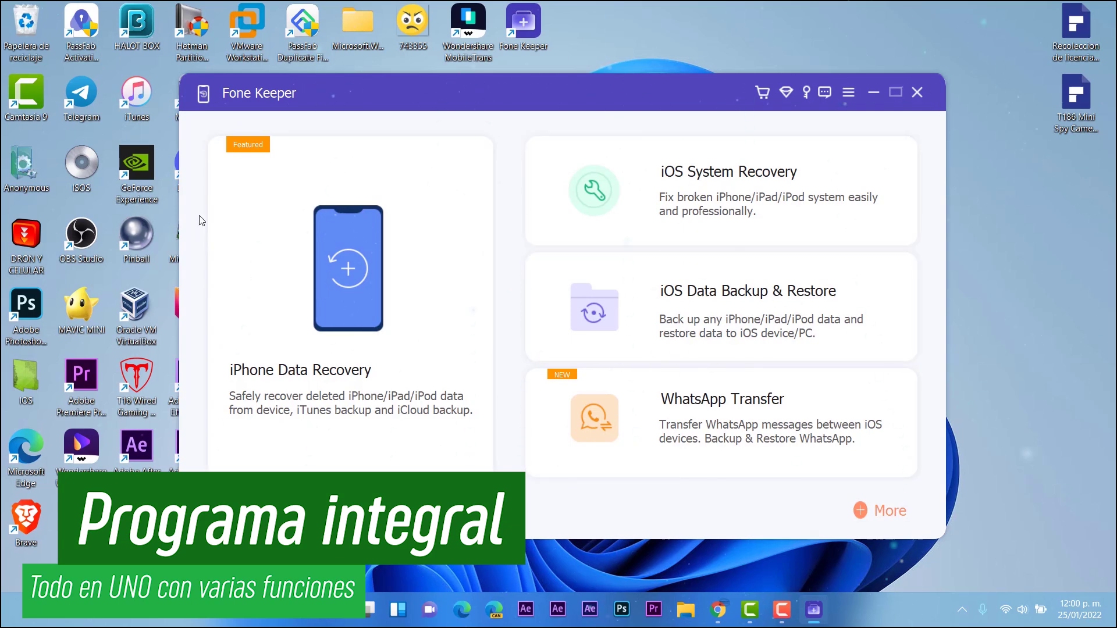
Start an iPhone Data Recovery scan of the connected iPhone 5S and dismiss the scanning notes
{"action": "left_click", "coordinate": [348, 321]}
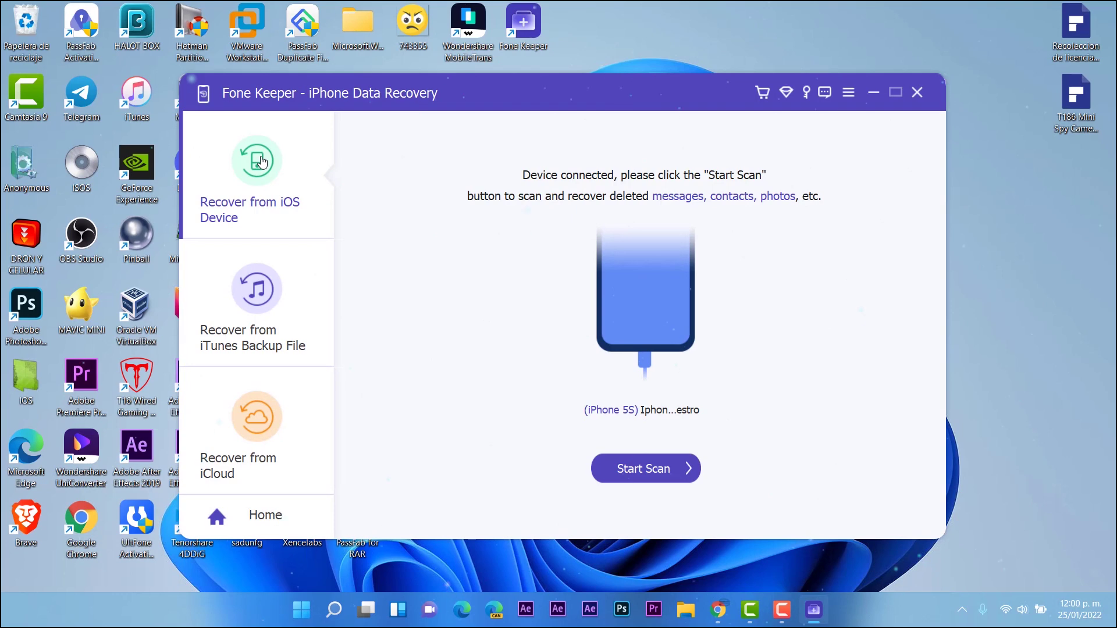
{"action": "left_click", "coordinate": [648, 469]}
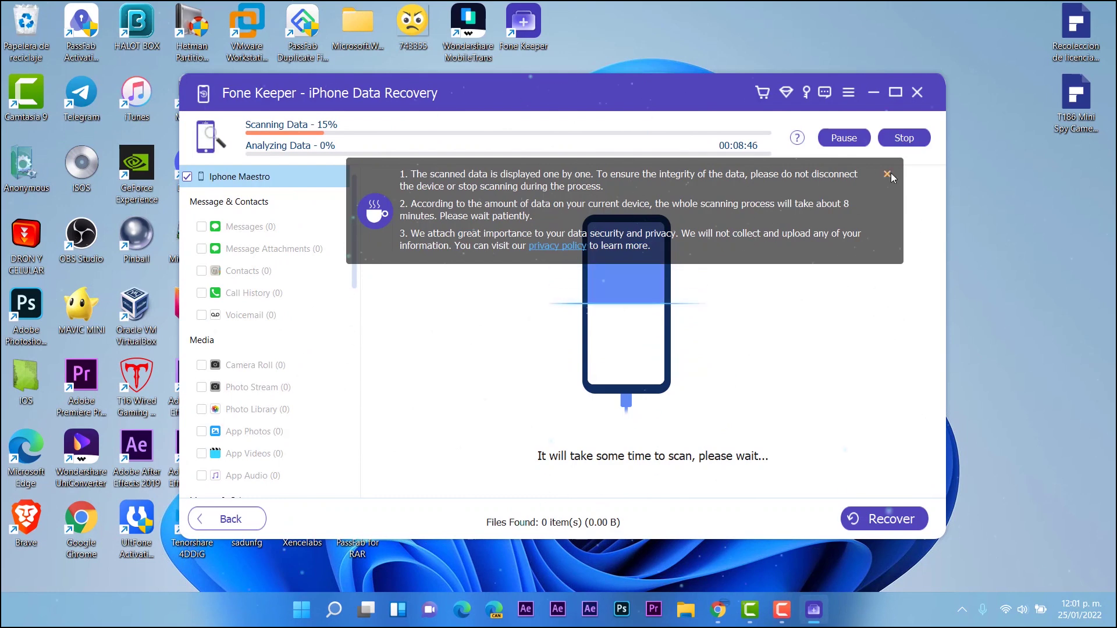
{"action": "left_click", "coordinate": [887, 174]}
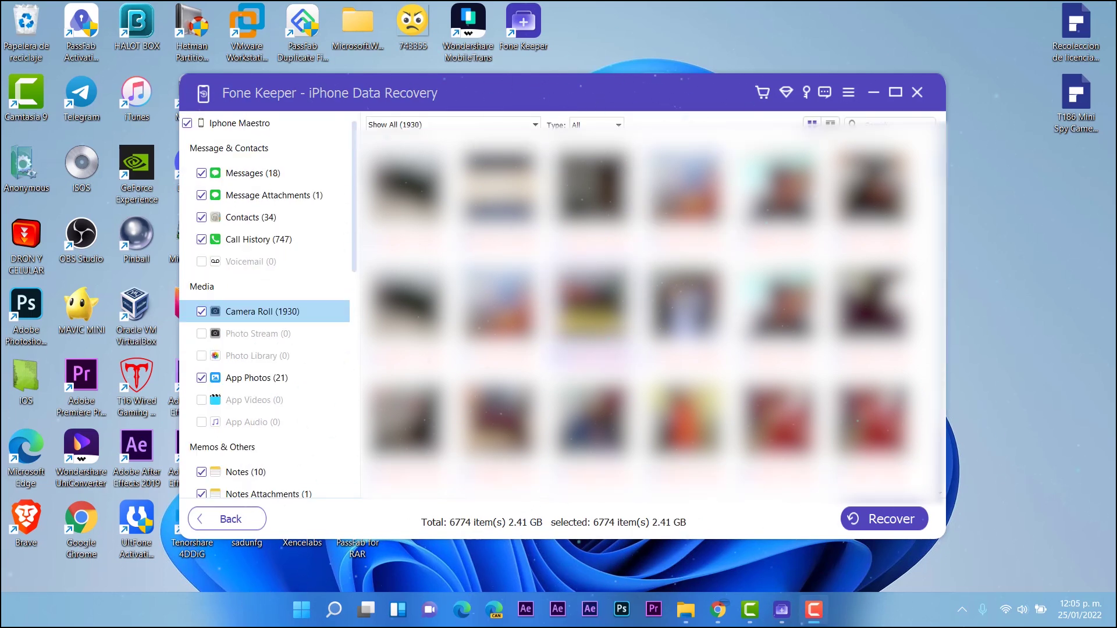
Browse the scanned Camera Roll and preview two photos at full size, including the pixelated red play-button image
{"action": "scroll", "coordinate": [640, 303], "scroll_direction": "down", "scroll_amount": 5}
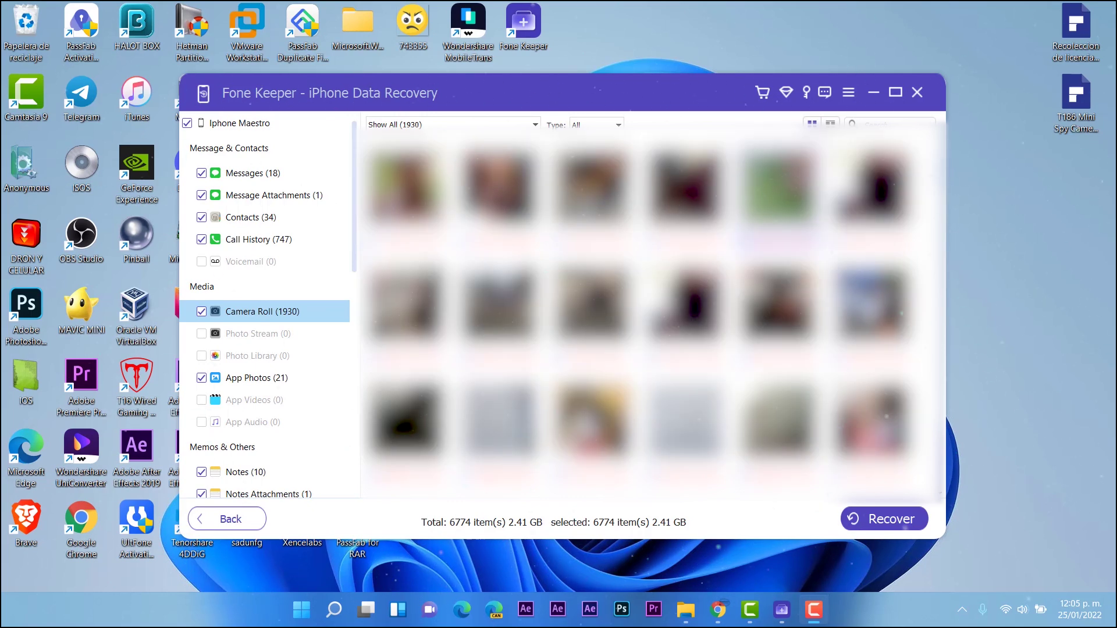
{"action": "scroll", "coordinate": [640, 302], "scroll_direction": "down", "scroll_amount": 5}
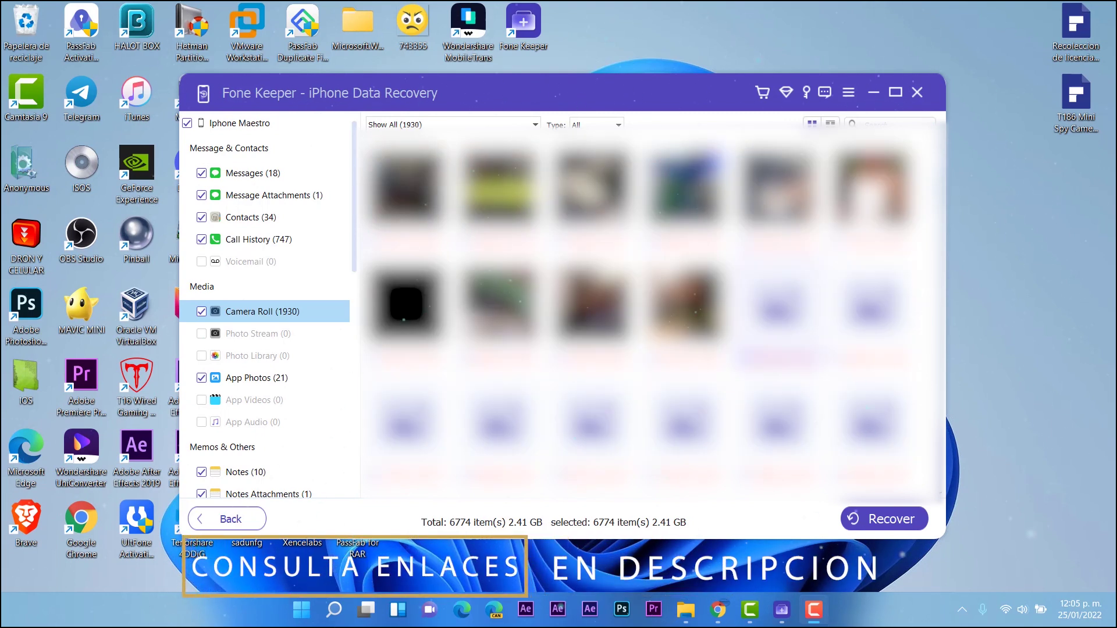
{"action": "double_click", "coordinate": [499, 186]}
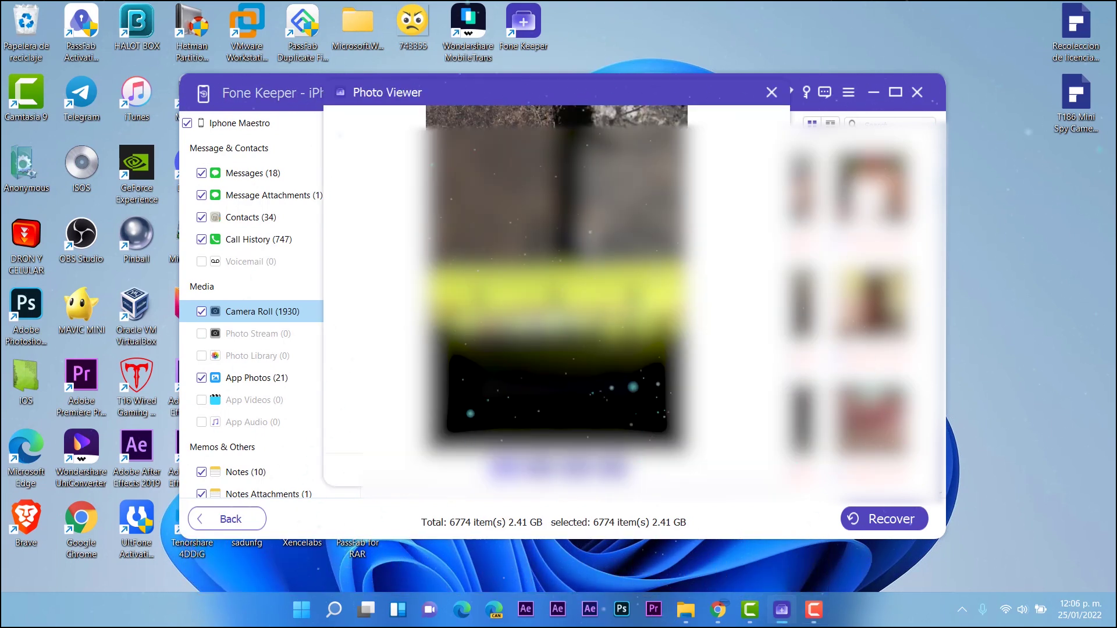
{"action": "left_click", "coordinate": [770, 93]}
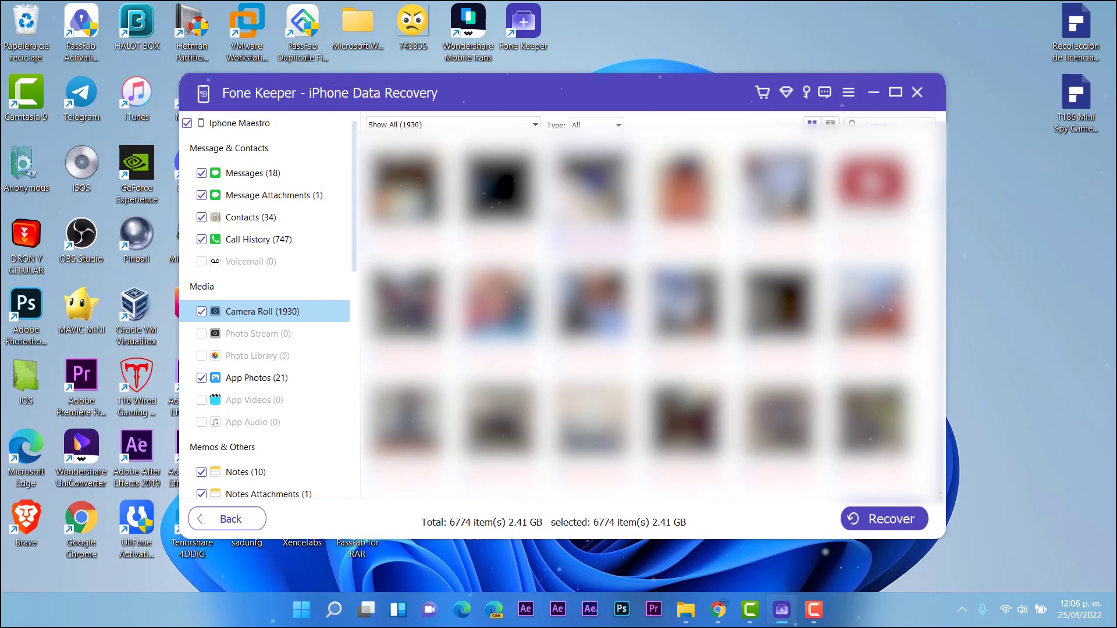
{"action": "double_click", "coordinate": [871, 245]}
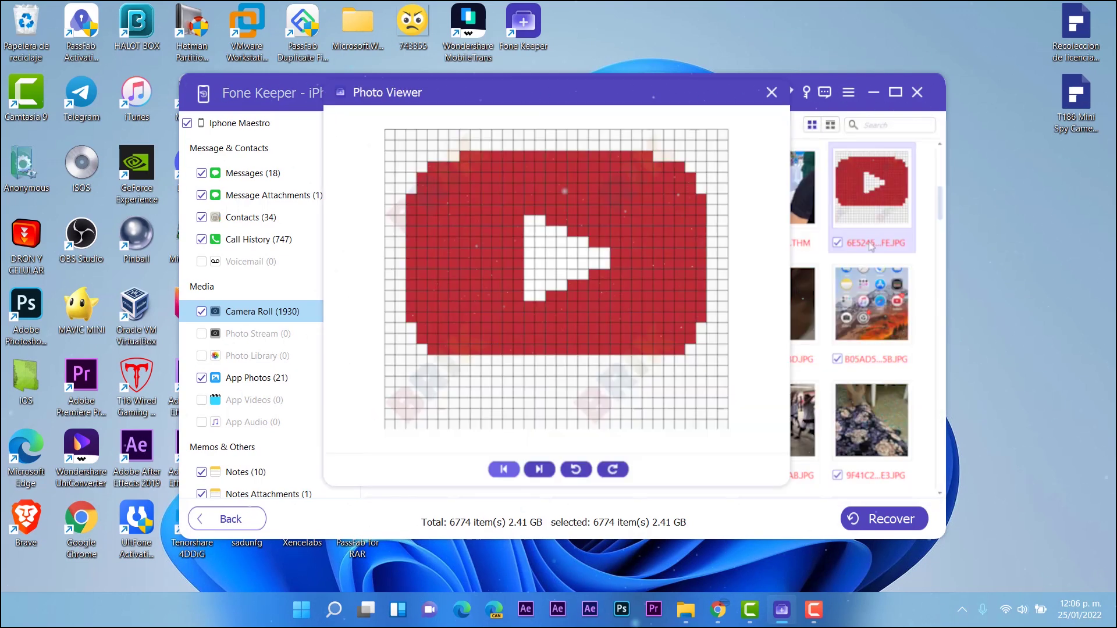
{"action": "left_click", "coordinate": [770, 96]}
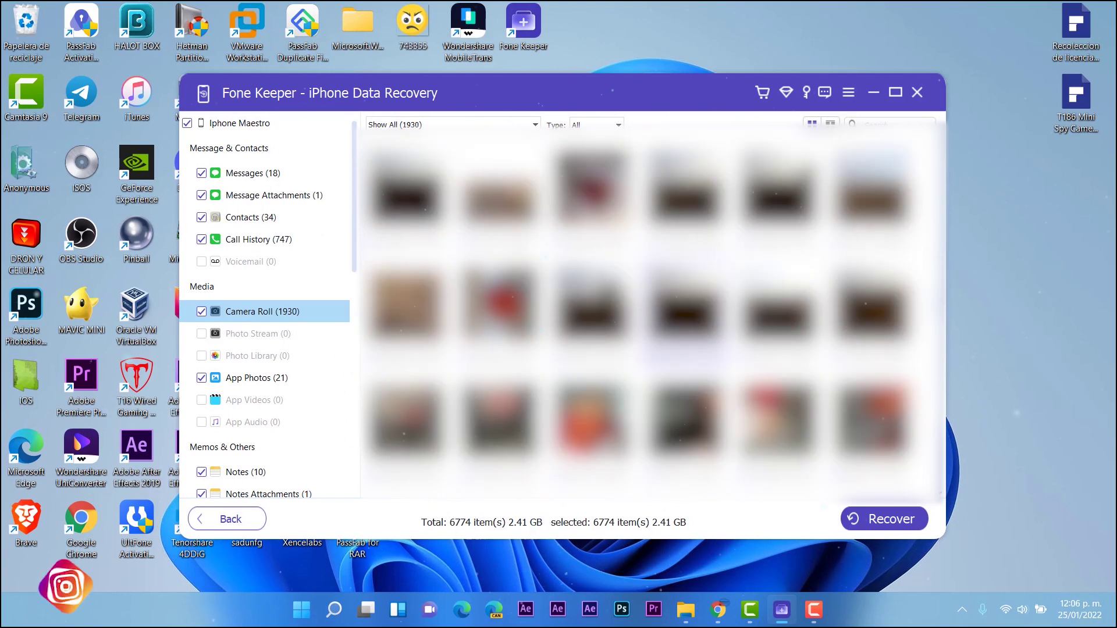
{"action": "left_click", "coordinate": [298, 314]}
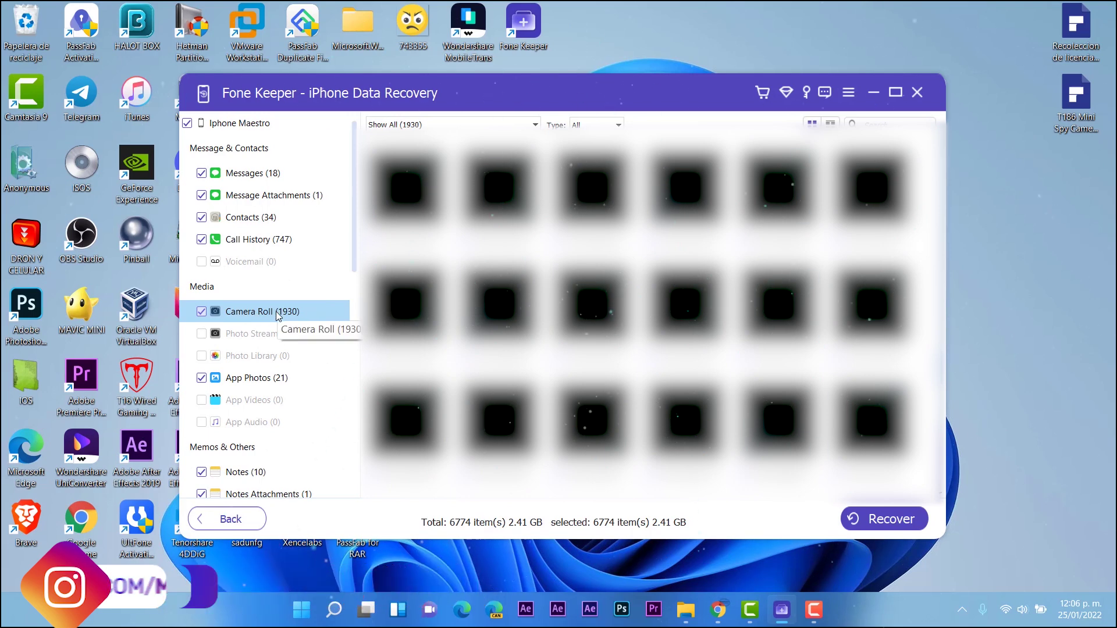
Review the scanned messages, message attachments, contacts, call history and app photos
{"action": "left_click", "coordinate": [258, 173]}
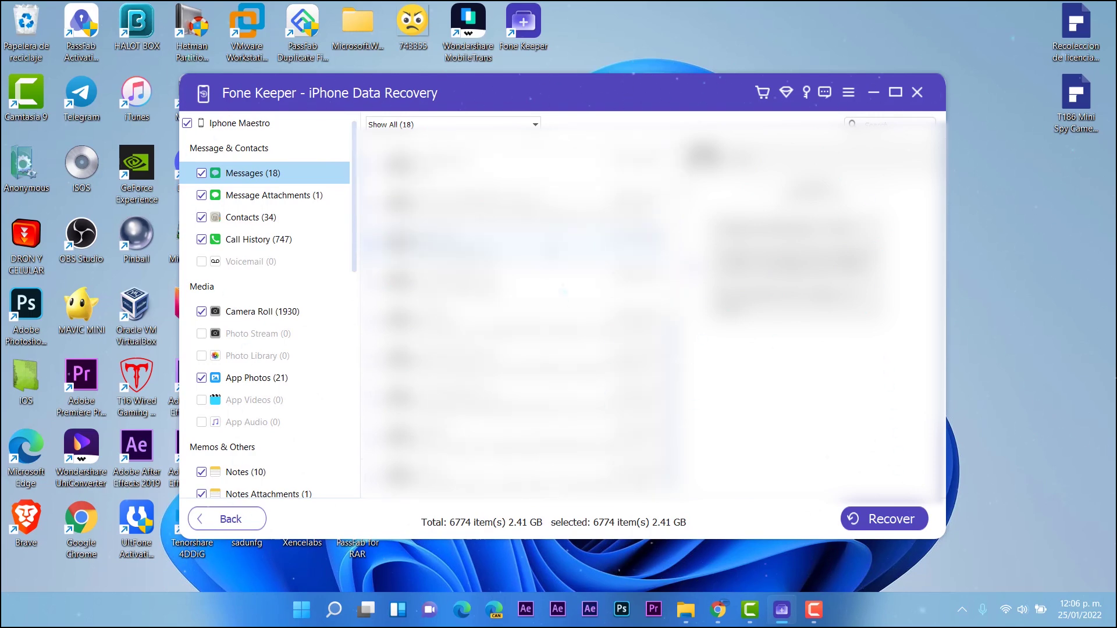
{"action": "left_click", "coordinate": [302, 196]}
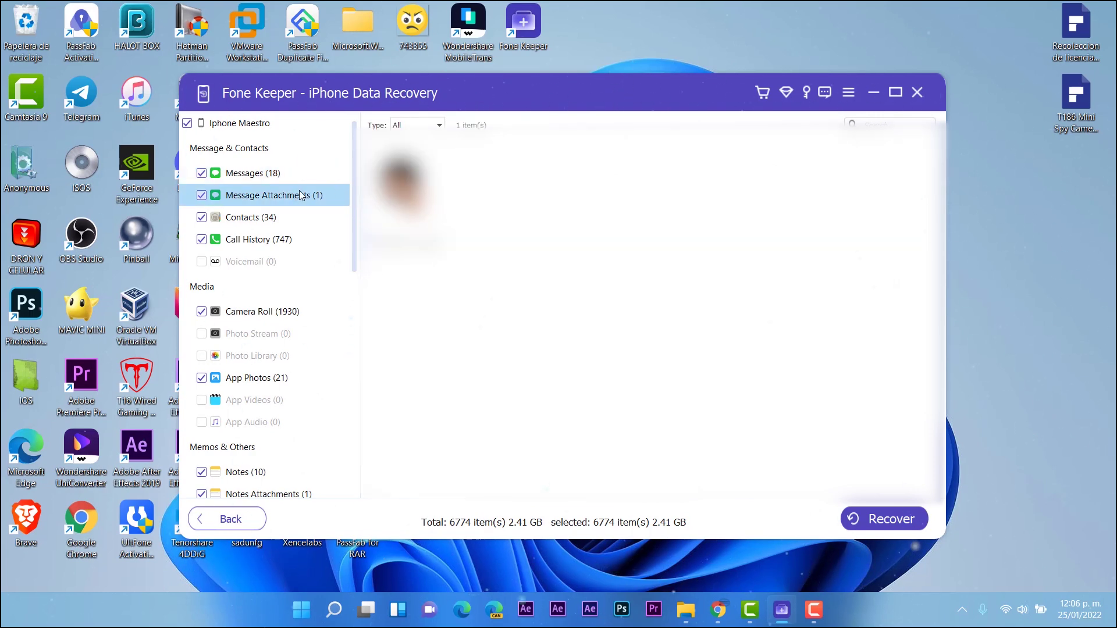
{"action": "left_click", "coordinate": [256, 219]}
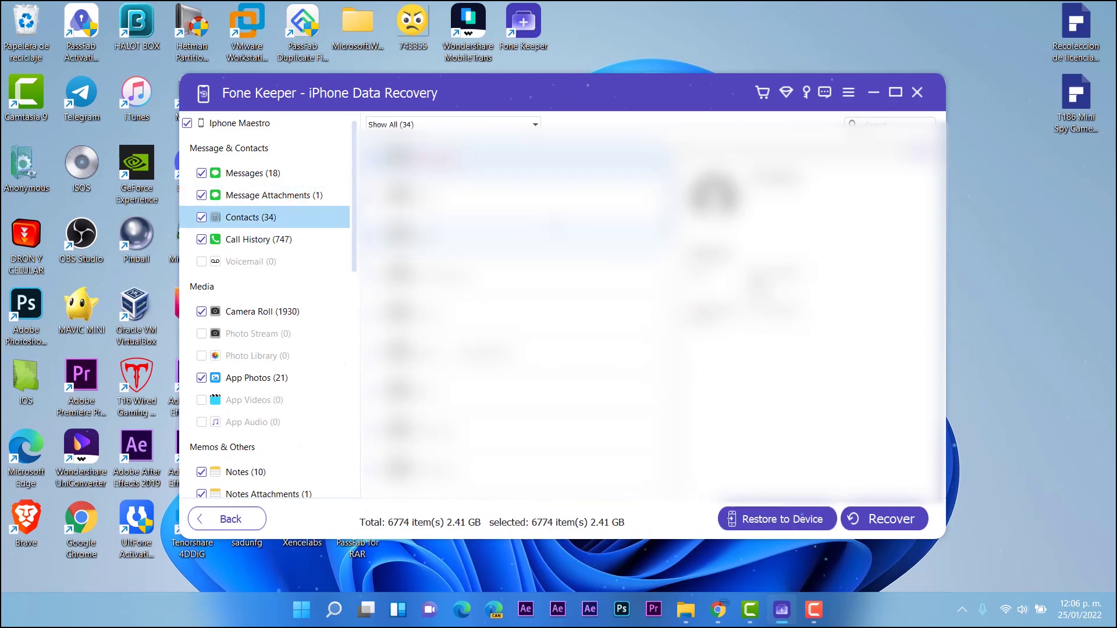
{"action": "left_click", "coordinate": [269, 241]}
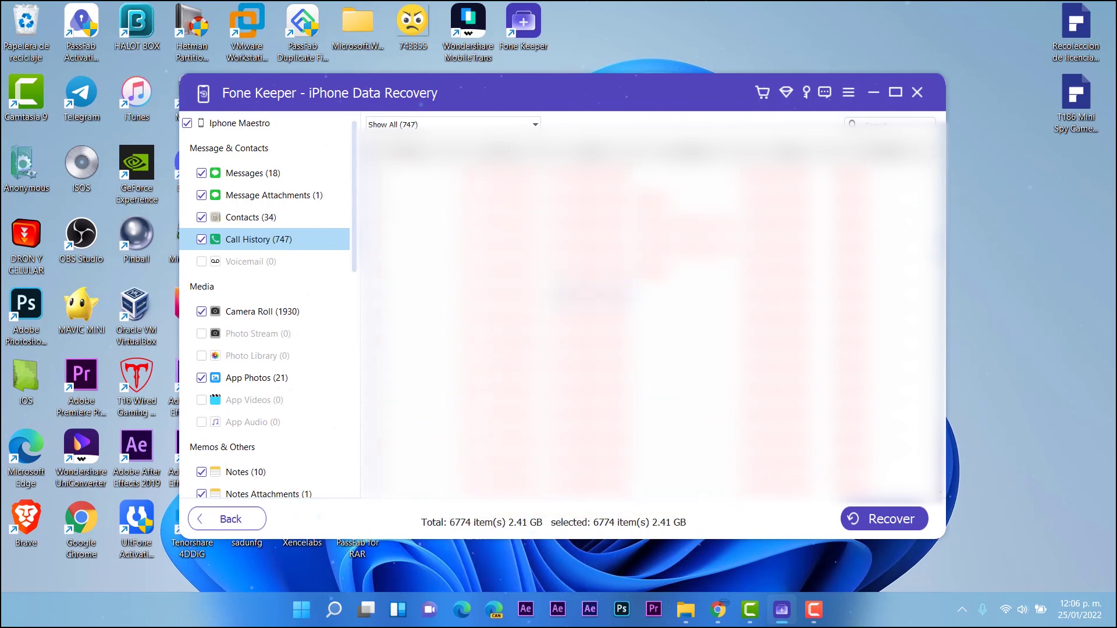
{"action": "left_click", "coordinate": [277, 313]}
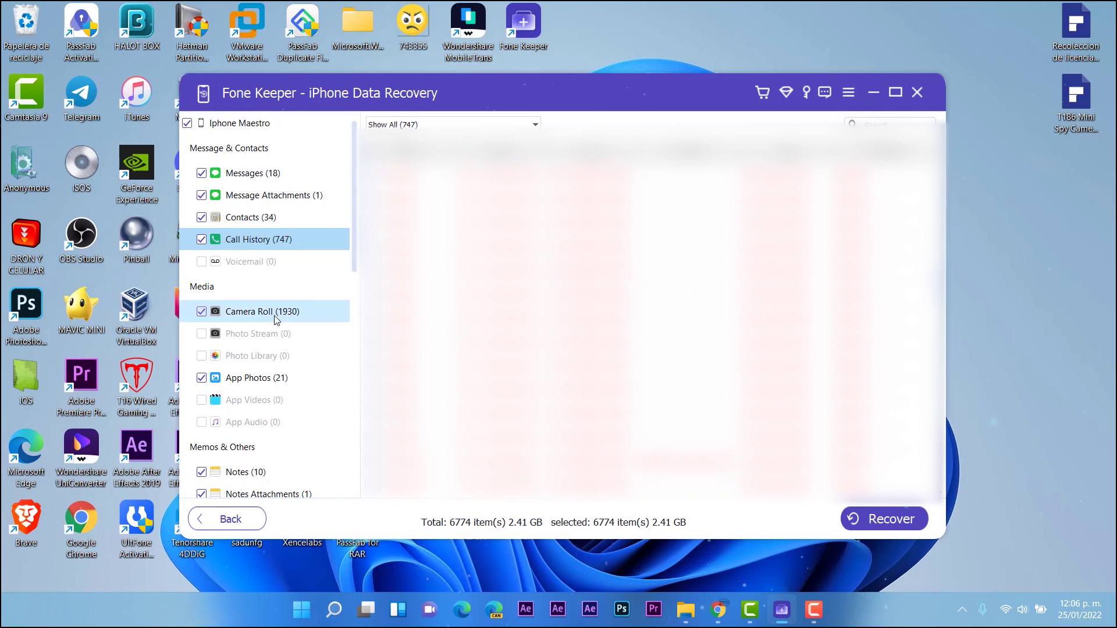
{"action": "left_click", "coordinate": [255, 383]}
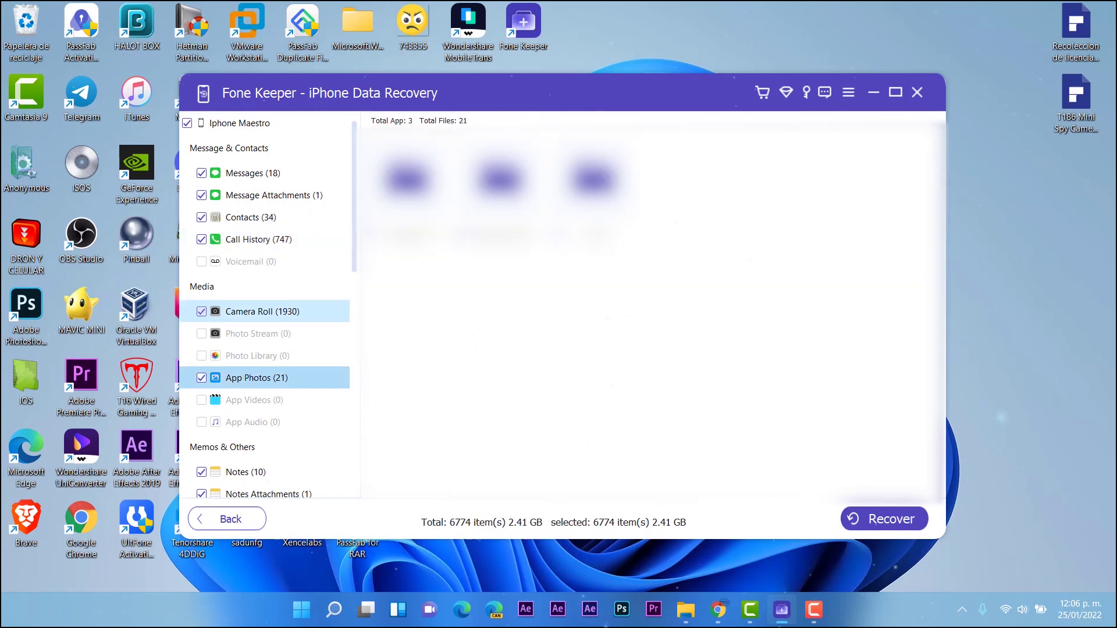
Review the scanned notes, notes attachments, calendar, reminders, Safari bookmarks and Safari history
{"action": "scroll", "coordinate": [233, 361], "scroll_direction": "down", "scroll_amount": 3}
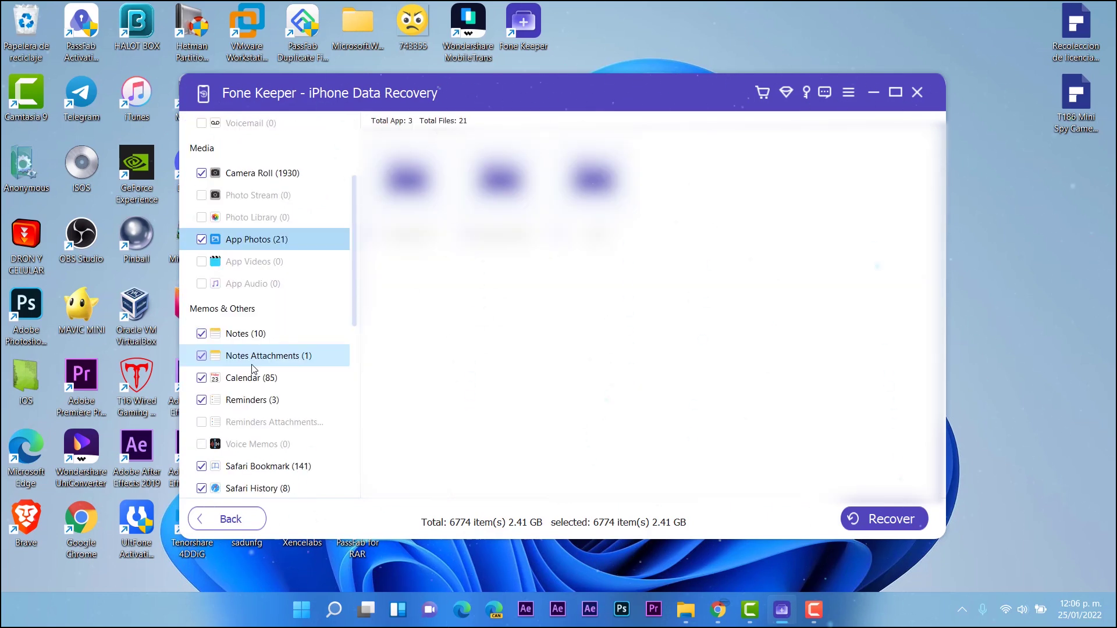
{"action": "left_click", "coordinate": [241, 335]}
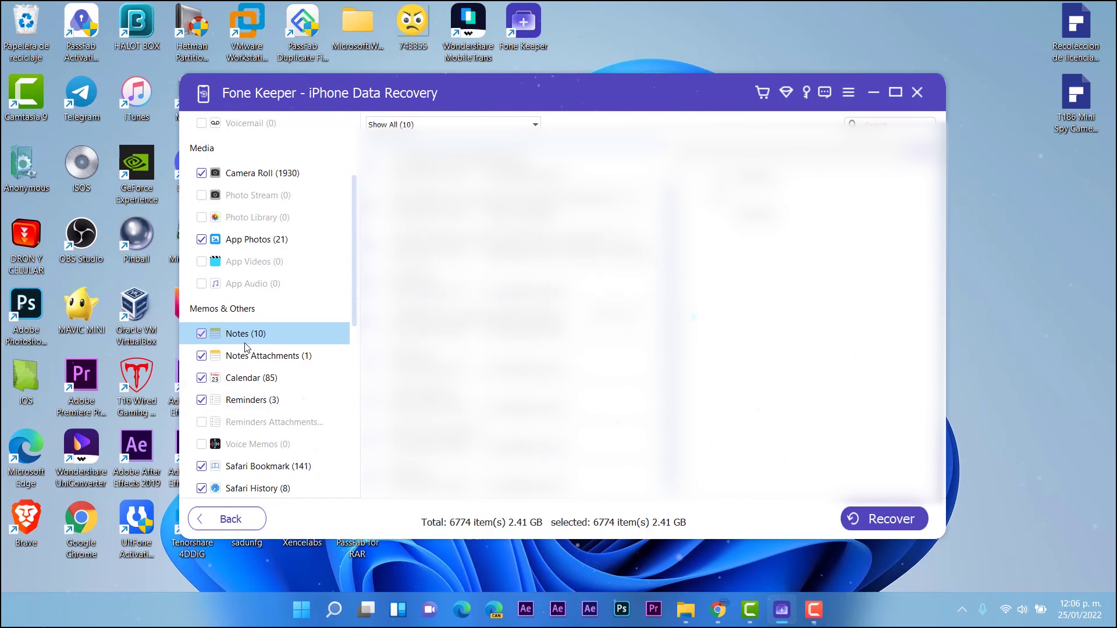
{"action": "left_click", "coordinate": [256, 356]}
{"action": "left_click", "coordinate": [260, 379]}
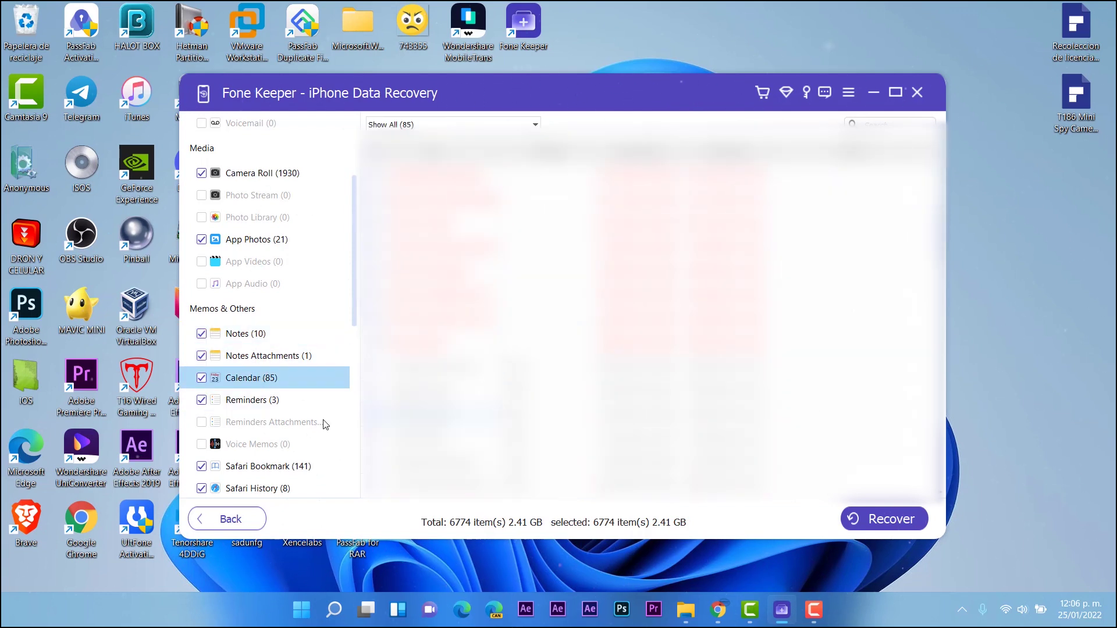
{"action": "left_click", "coordinate": [263, 397]}
{"action": "scroll", "coordinate": [271, 394], "scroll_direction": "down", "scroll_amount": 3}
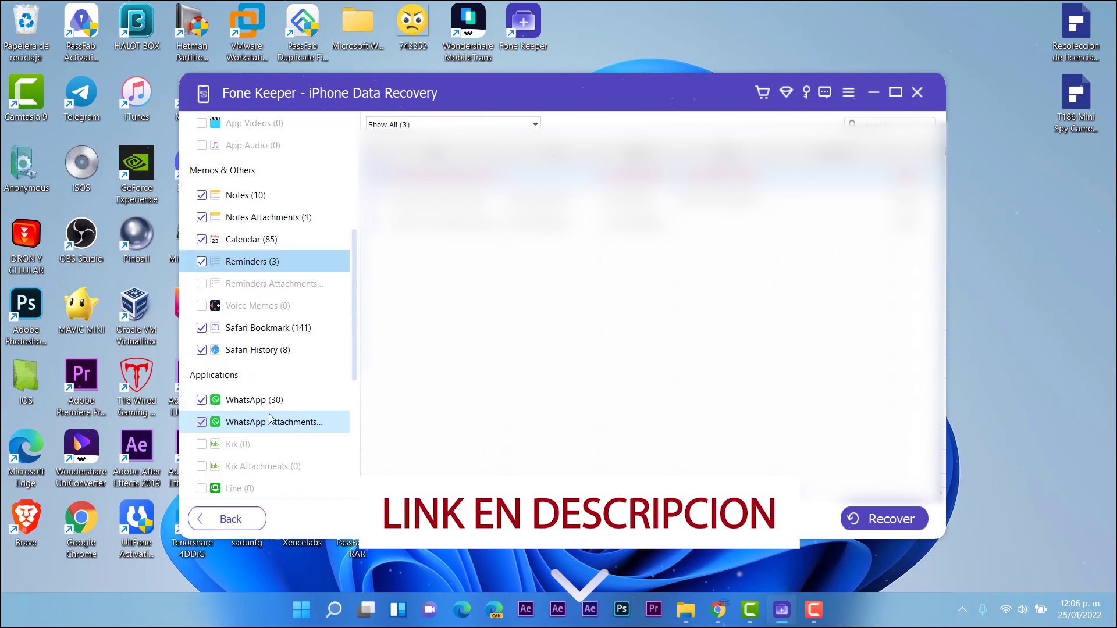
{"action": "left_click", "coordinate": [269, 326]}
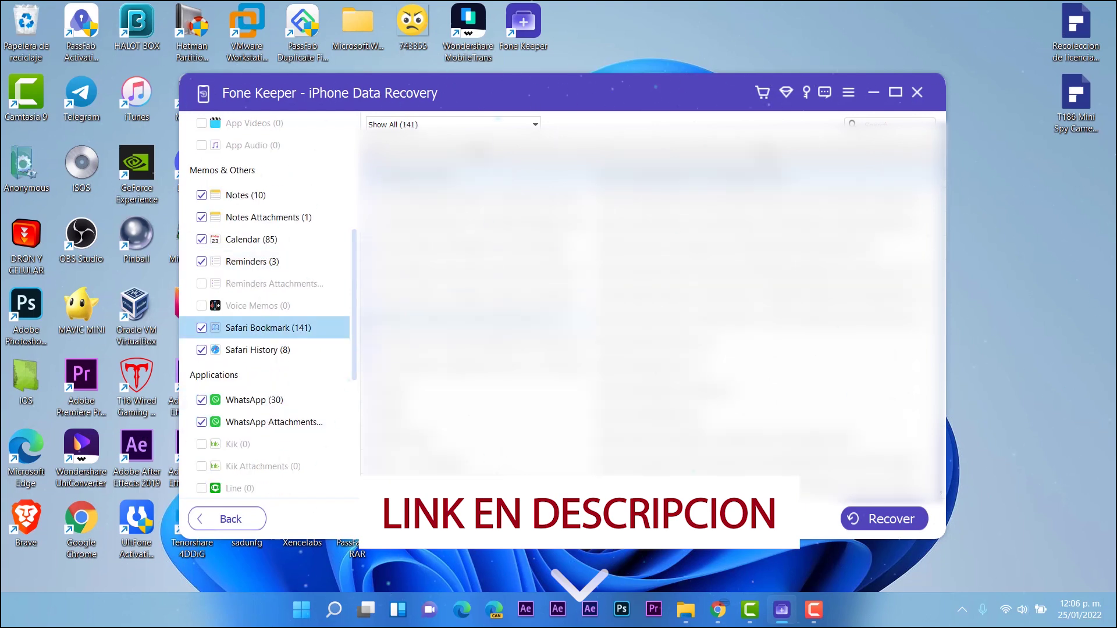
{"action": "left_click", "coordinate": [256, 350]}
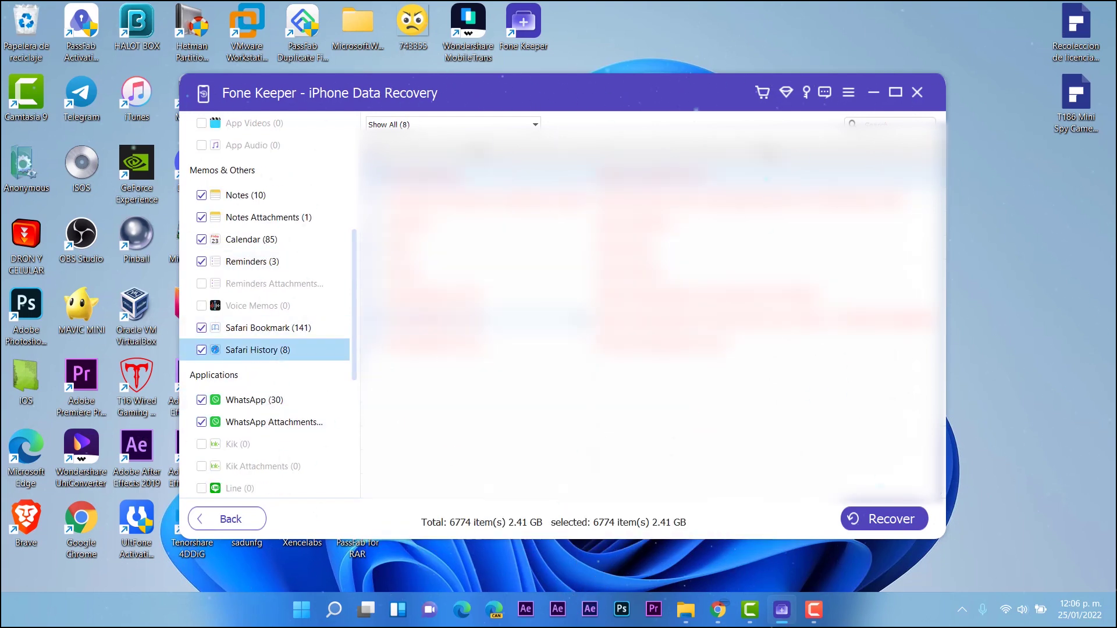
Review the scanned WhatsApp and Messenger chats with their attachments, and the app documents
{"action": "left_click", "coordinate": [277, 404]}
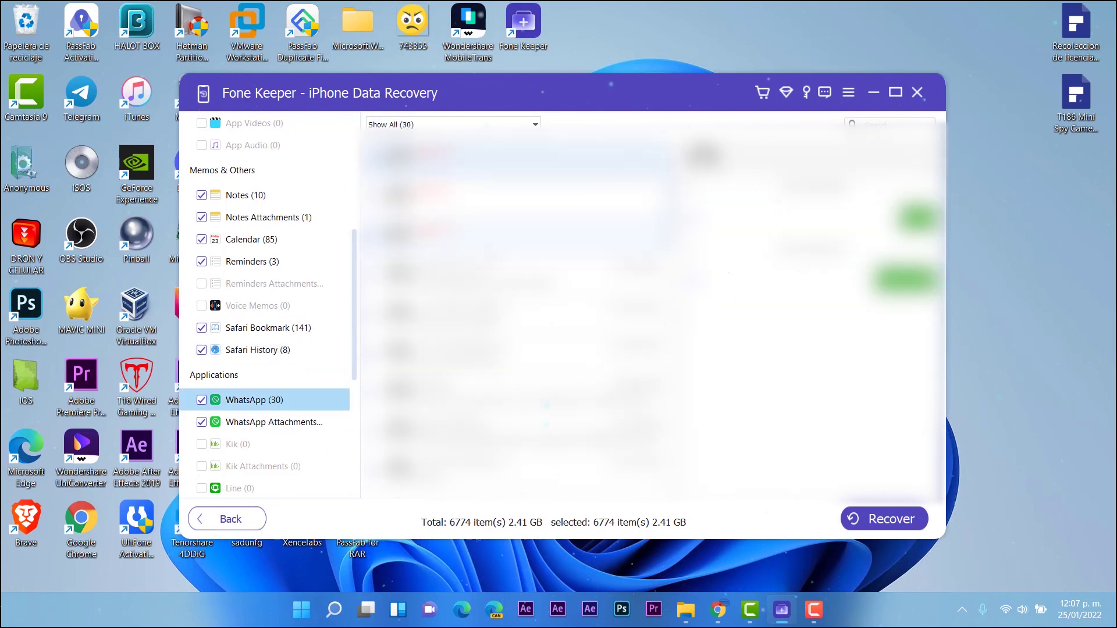
{"action": "left_click", "coordinate": [265, 422]}
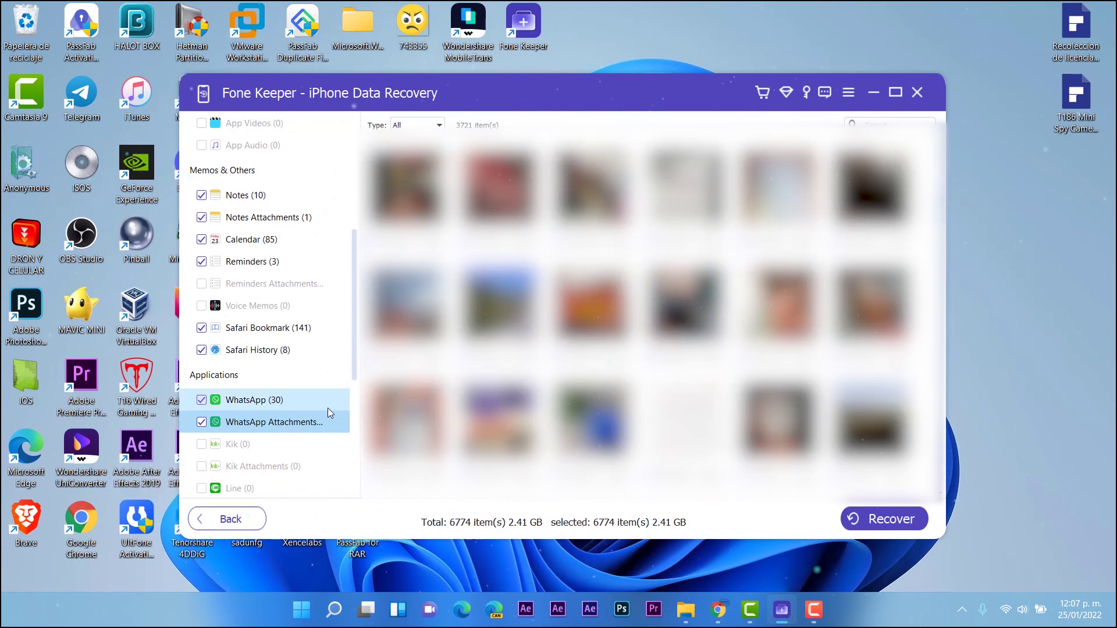
{"action": "scroll", "coordinate": [315, 414], "scroll_direction": "down", "scroll_amount": 3}
{"action": "scroll", "coordinate": [250, 384], "scroll_direction": "down", "scroll_amount": 3}
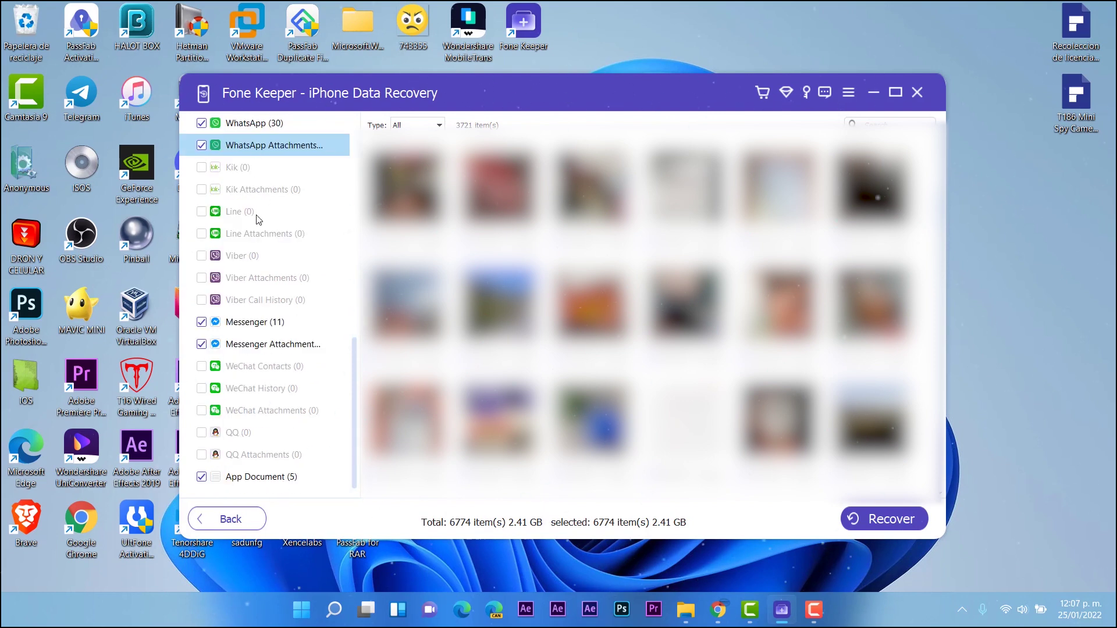
{"action": "left_click", "coordinate": [260, 322]}
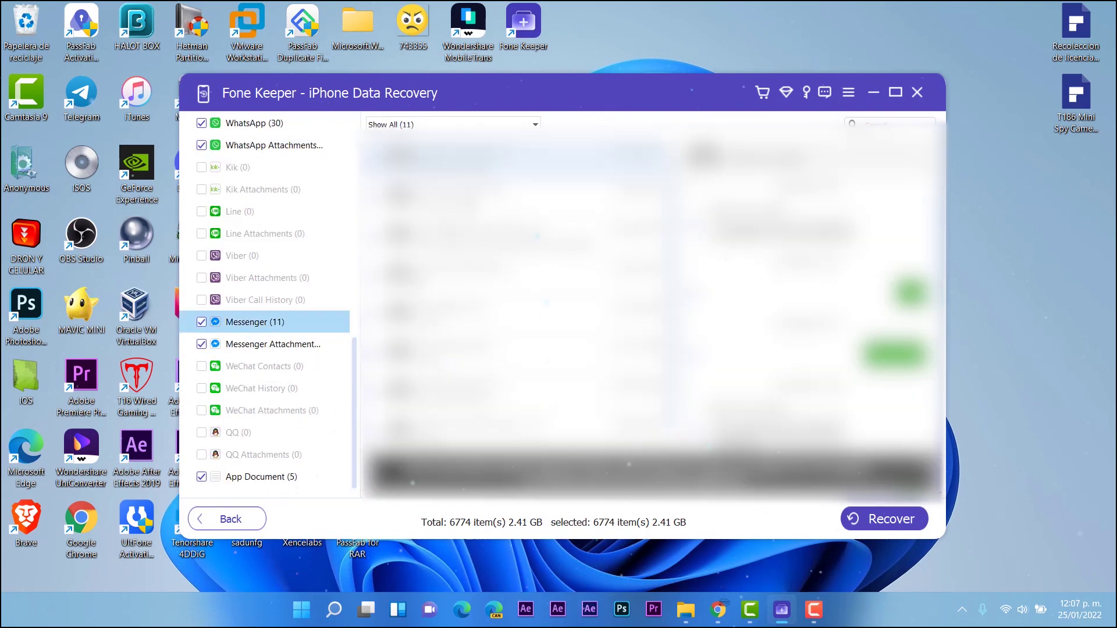
{"action": "left_click", "coordinate": [290, 342]}
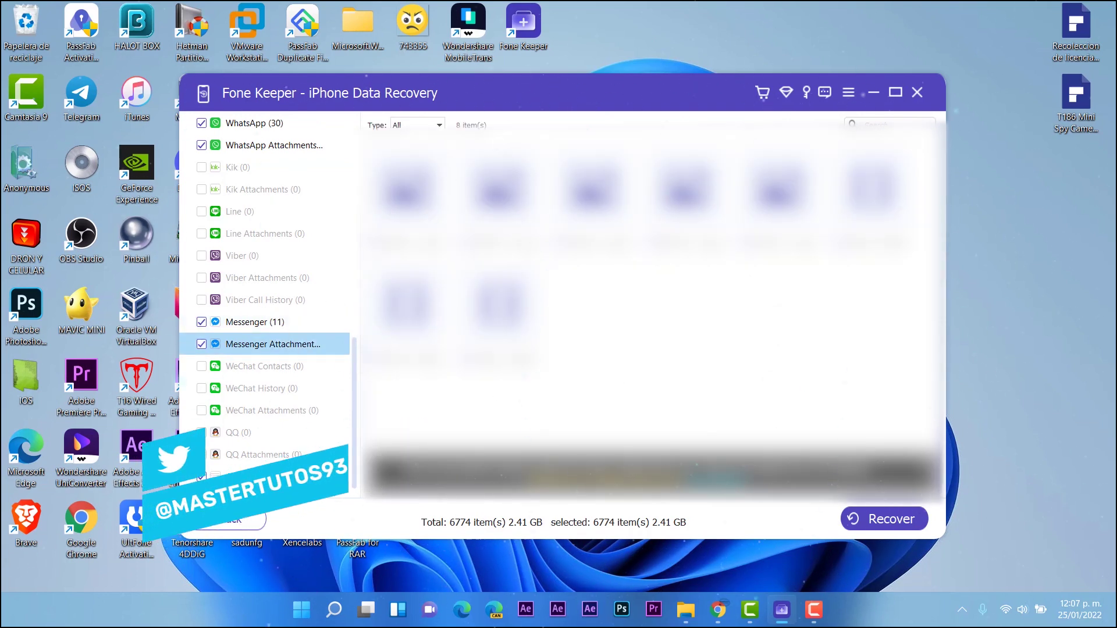
{"action": "left_click", "coordinate": [256, 476]}
Return to the scanned Camera Roll photos
{"action": "scroll", "coordinate": [274, 245], "scroll_direction": "up", "scroll_amount": 10}
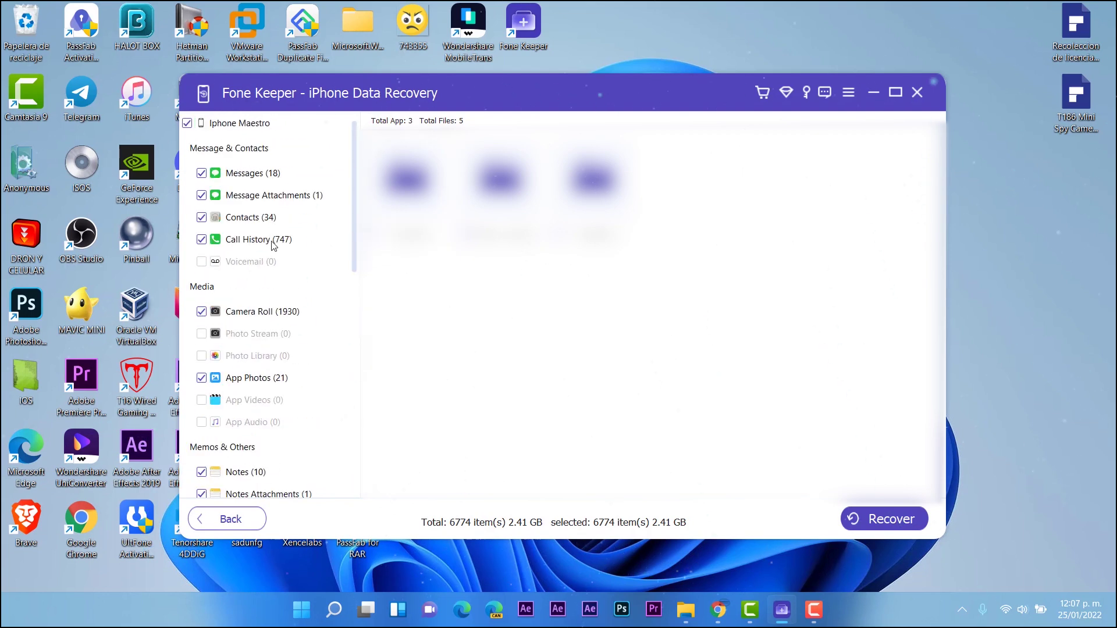
{"action": "left_click", "coordinate": [269, 311]}
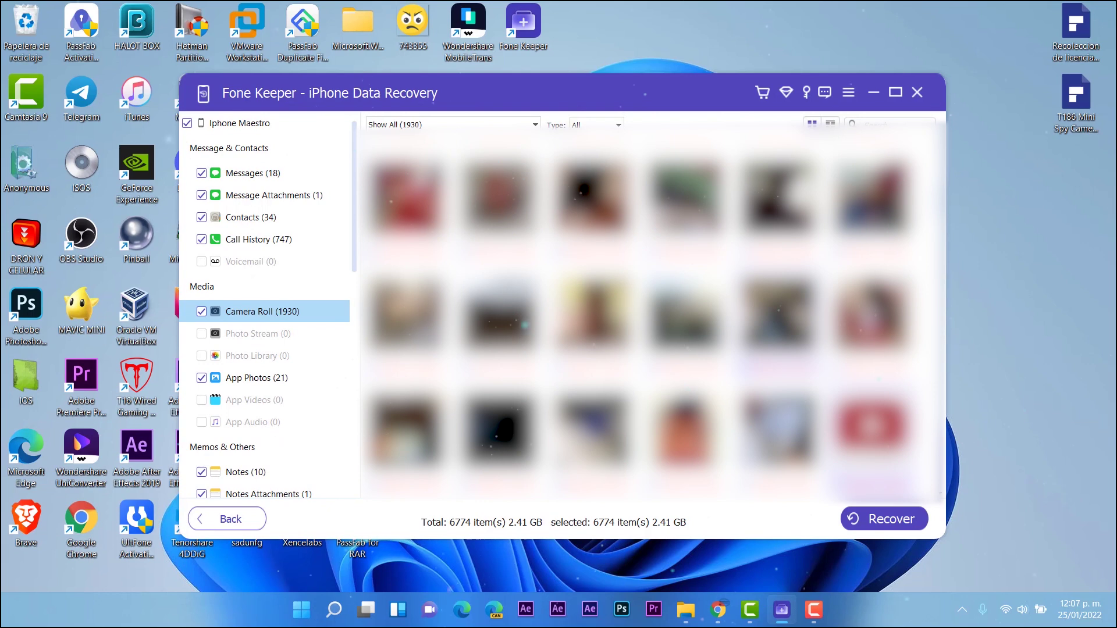
Exclude two Camera Roll photos from the items selected for recovery
{"action": "scroll", "coordinate": [640, 308], "scroll_direction": "down", "scroll_amount": 5}
{"action": "left_click", "coordinate": [407, 226]}
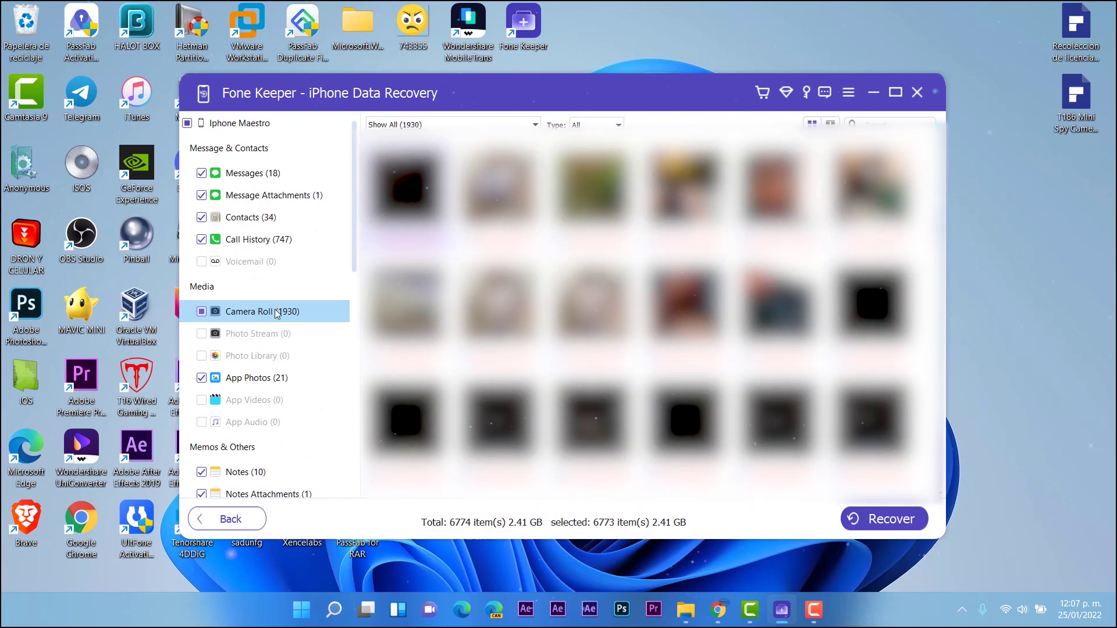
{"action": "left_click", "coordinate": [687, 238]}
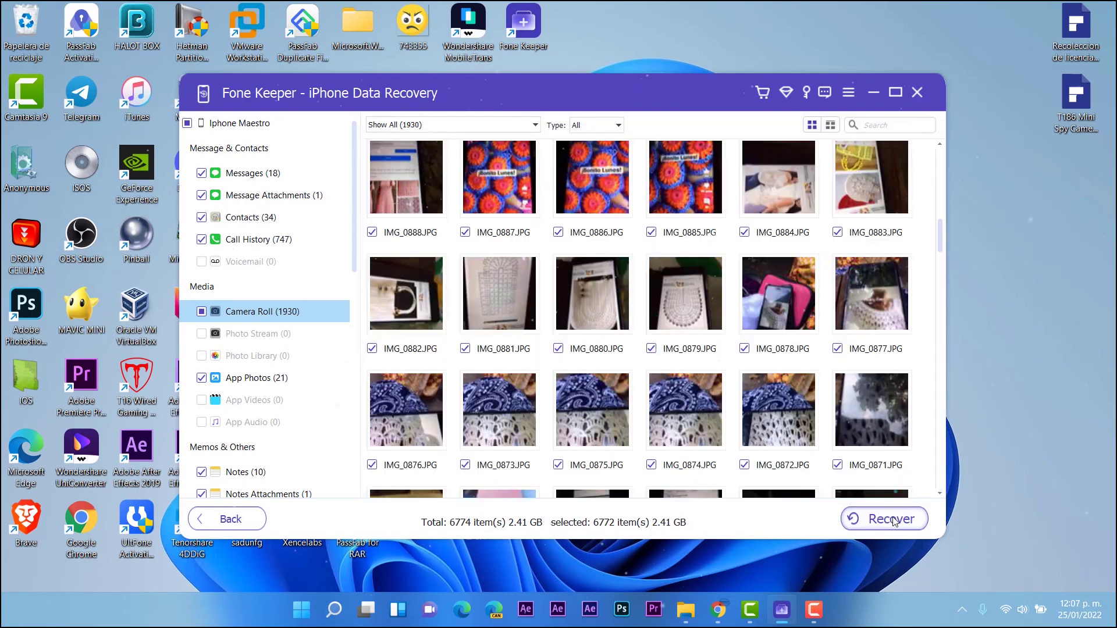
Recover the selected iPhone data to the default Fone Keeper\Recover output folder
{"action": "left_click", "coordinate": [892, 519]}
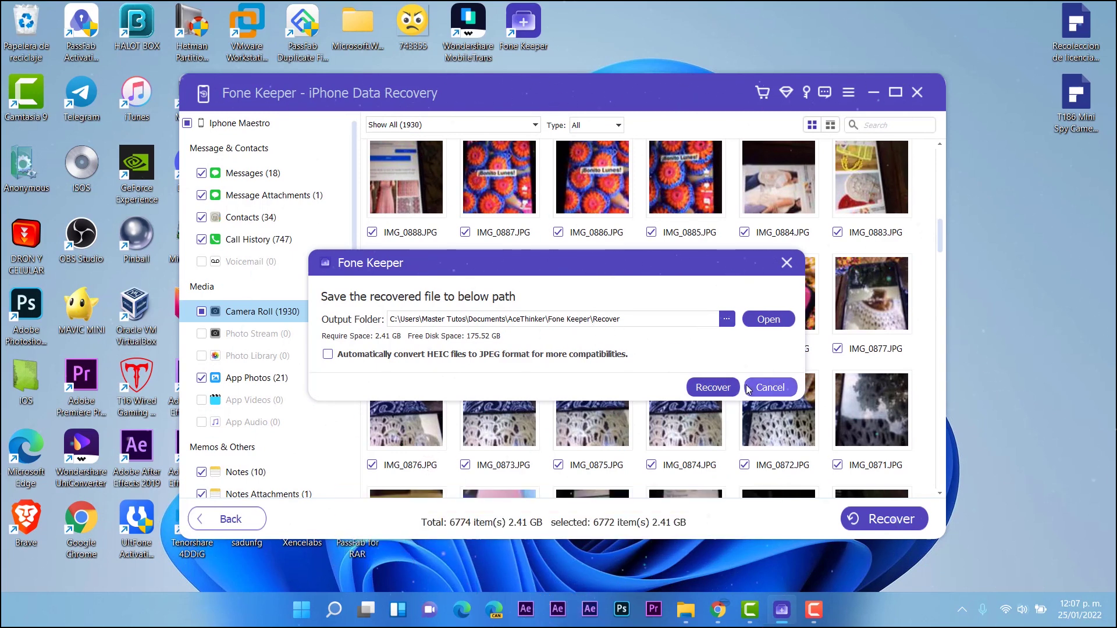
{"action": "left_click", "coordinate": [704, 386]}
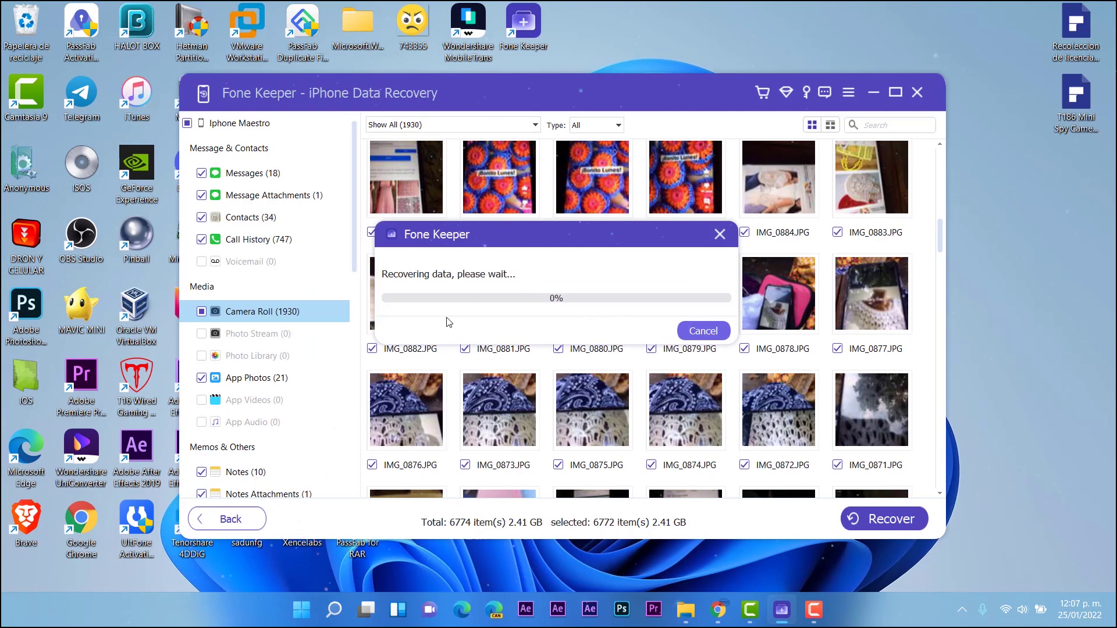
{"action": "left_click_drag", "start_coordinate": [492, 238], "coordinate": [691, 236]}
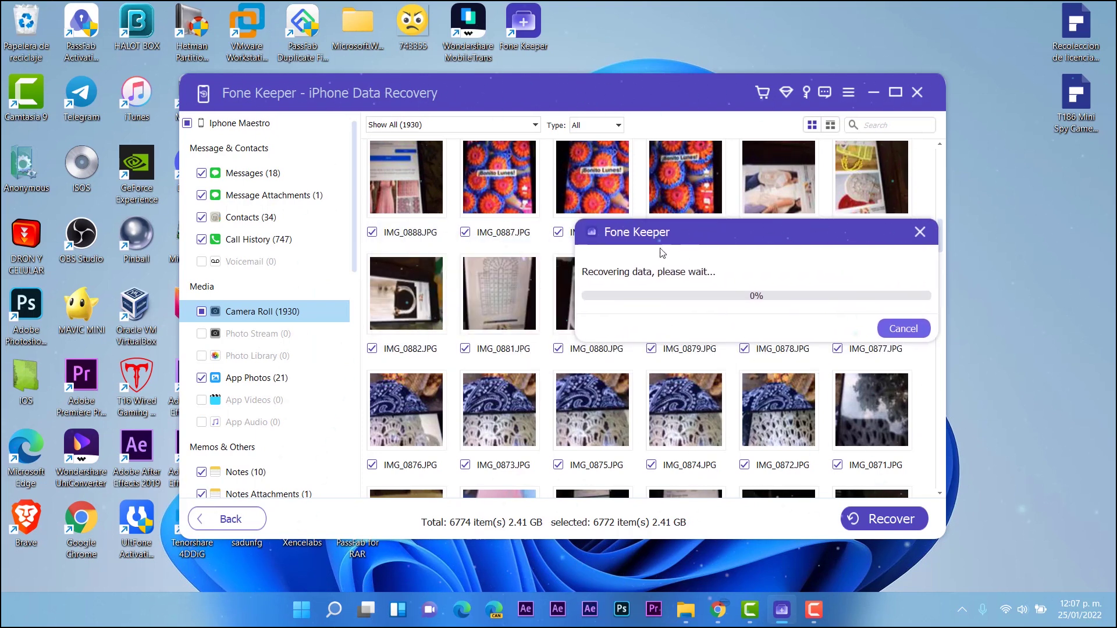
{"action": "left_click_drag", "start_coordinate": [701, 227], "coordinate": [511, 263]}
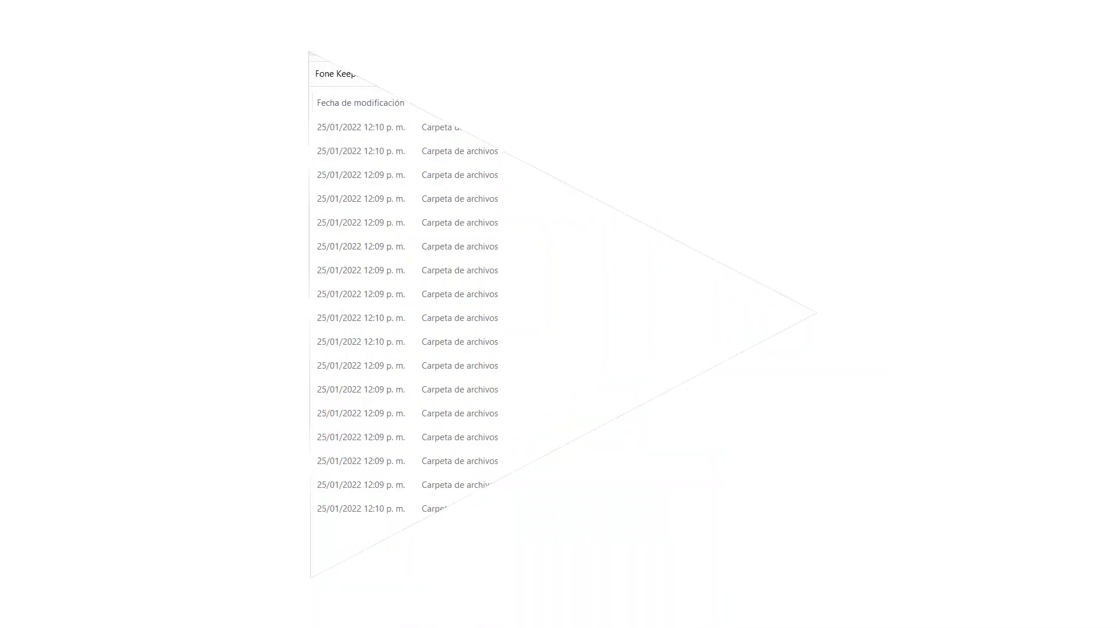
Enlarge the Recover from iOS Device folder window and check the contents of the App Document folder
{"action": "double_click", "coordinate": [583, 9]}
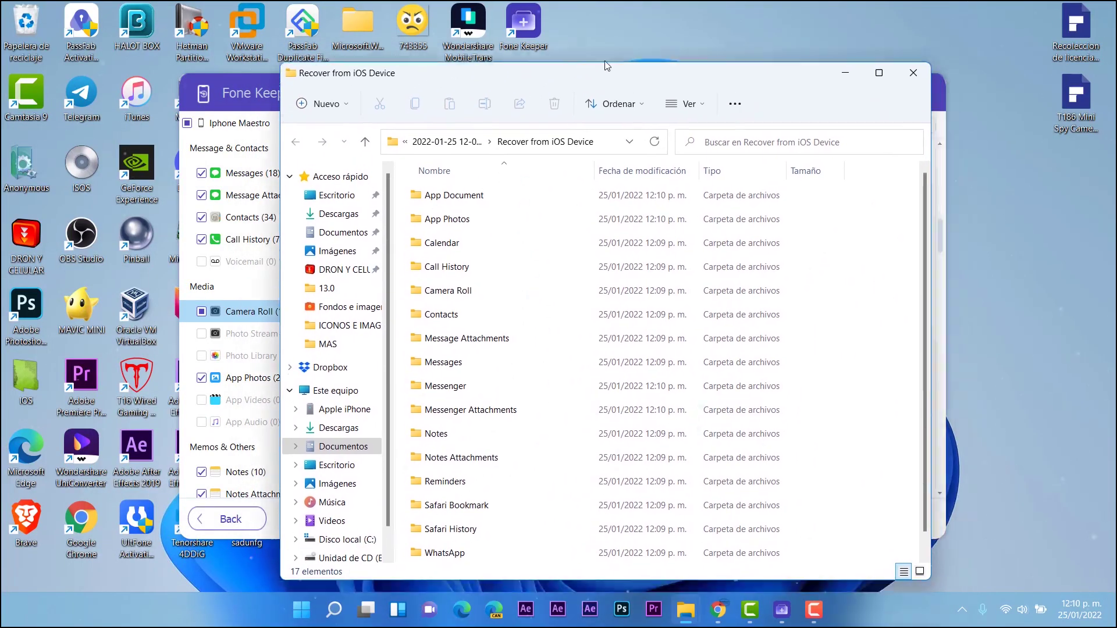
{"action": "left_click", "coordinate": [880, 63]}
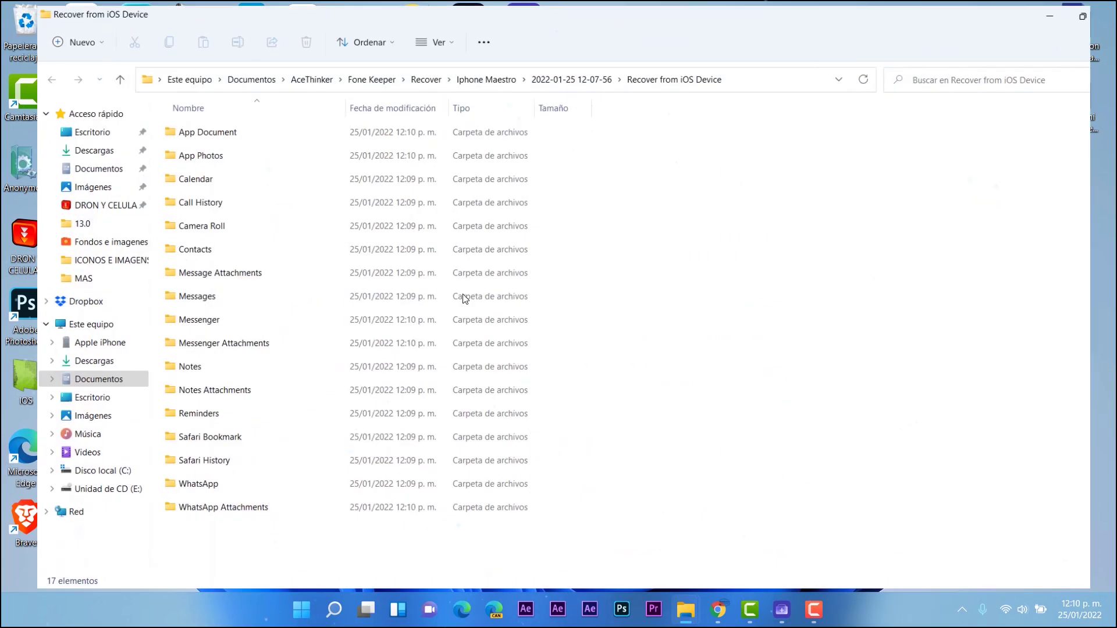
{"action": "left_click", "coordinate": [183, 125]}
{"action": "double_click", "coordinate": [183, 125]}
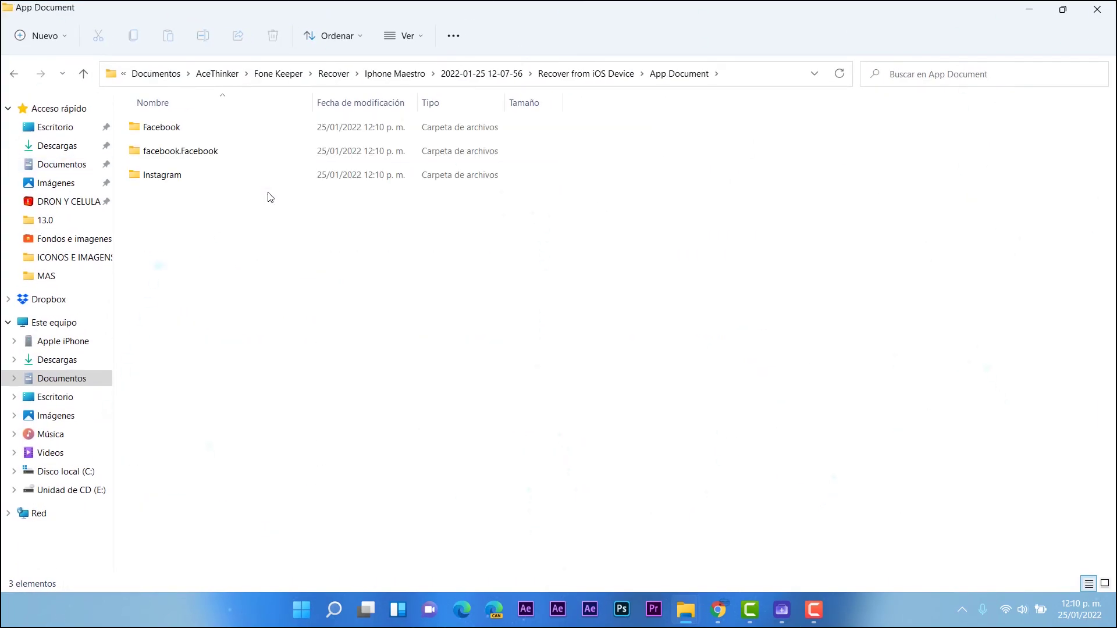
{"action": "key", "text": "alt+Left"}
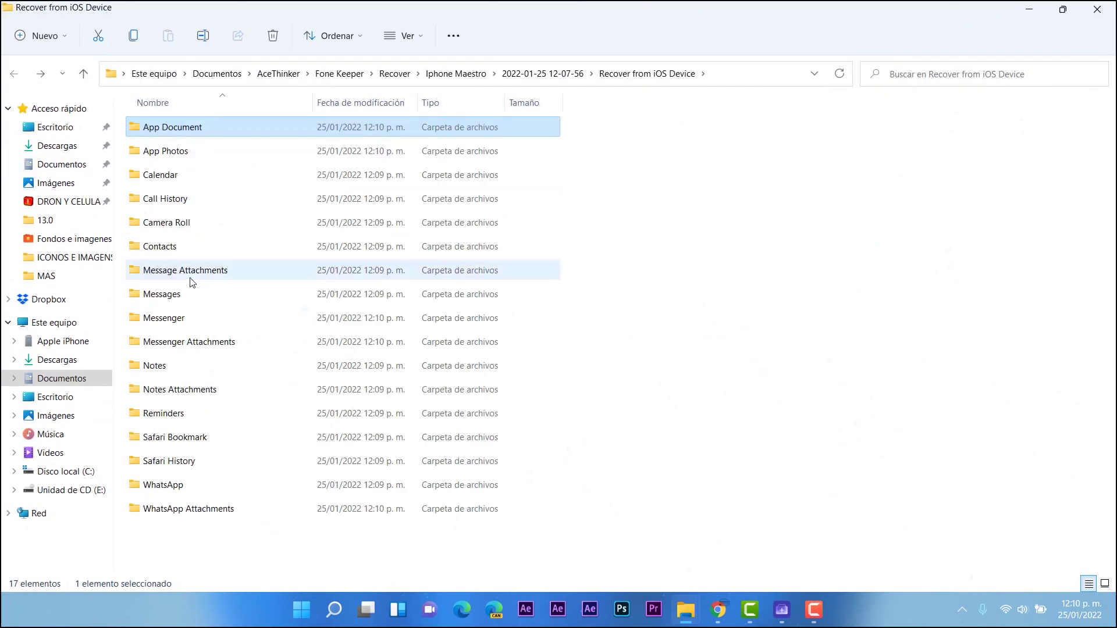
Browse the recovered photos in the Camera Roll folder
{"action": "double_click", "coordinate": [169, 222]}
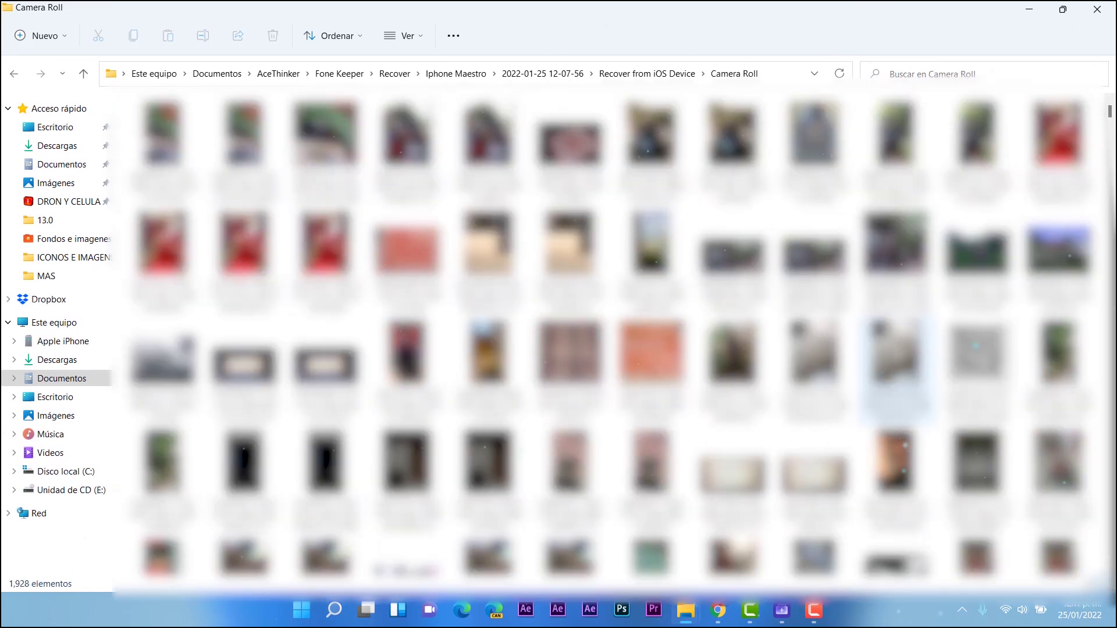
{"action": "scroll", "coordinate": [616, 337], "scroll_direction": "down", "scroll_amount": 10}
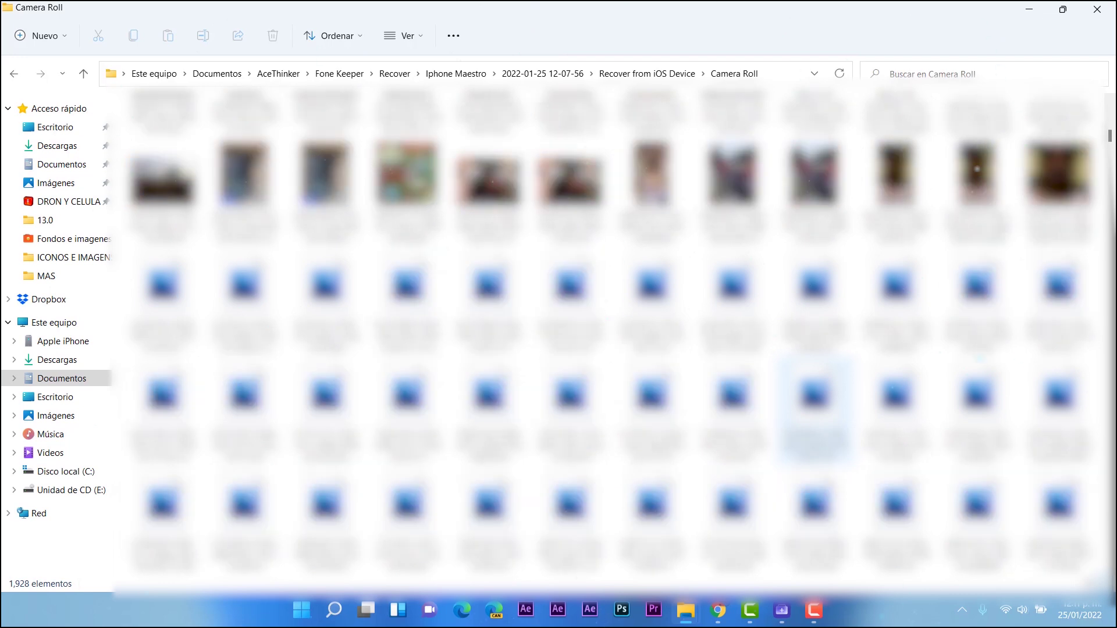
{"action": "scroll", "coordinate": [616, 338], "scroll_direction": "down", "scroll_amount": 10}
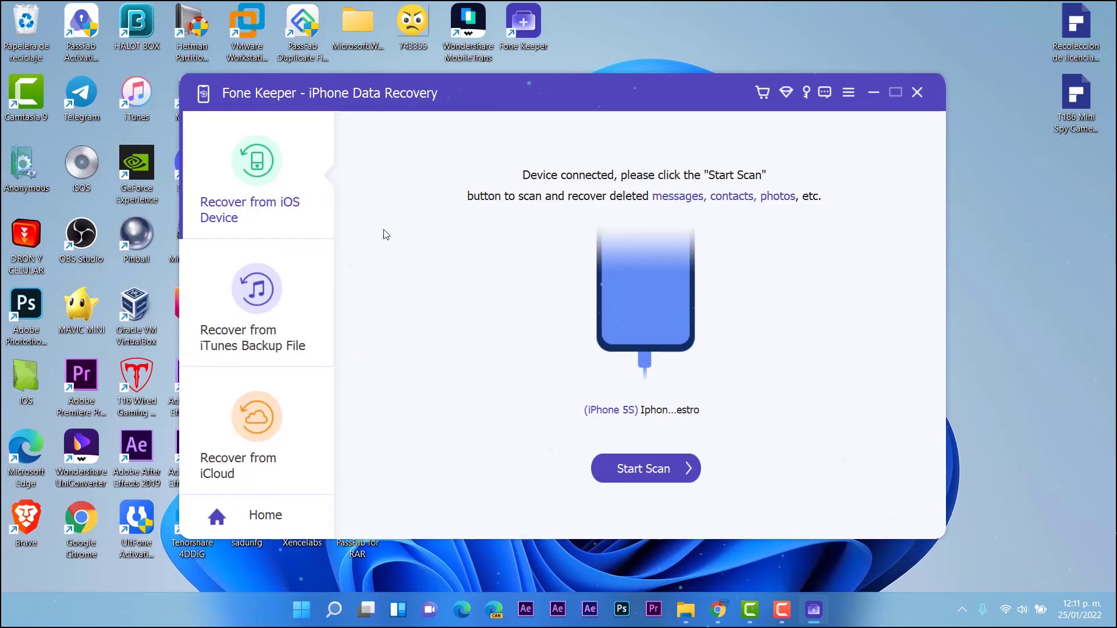
Scan the iPhone 11 Pro Max iTunes backup in Fone Keeper and stop the scan early
{"action": "left_click", "coordinate": [270, 296]}
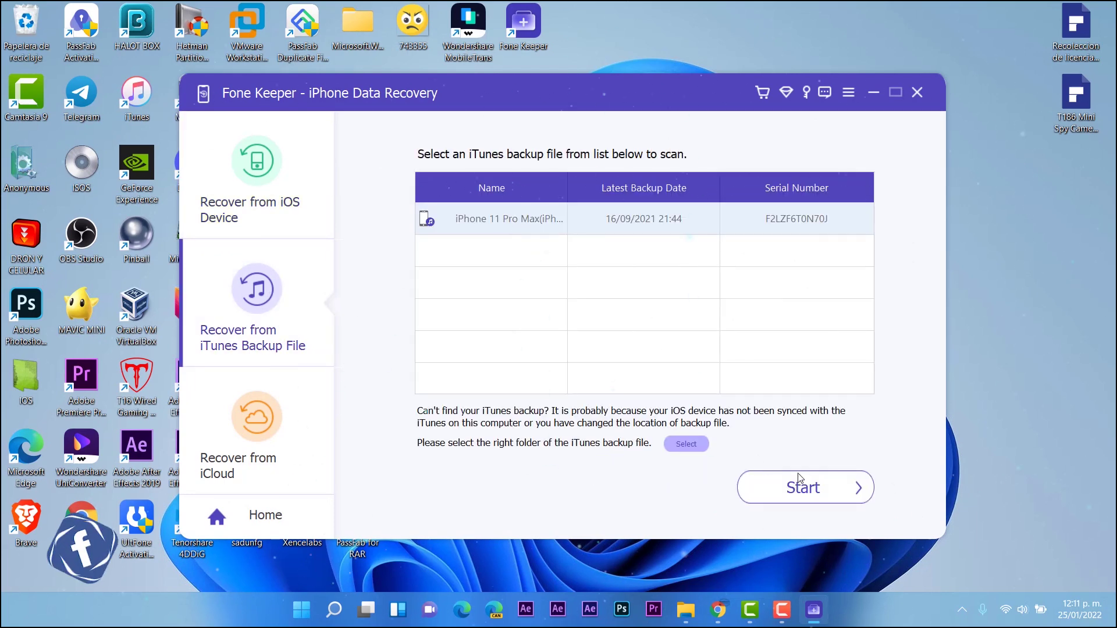
{"action": "left_click", "coordinate": [800, 489]}
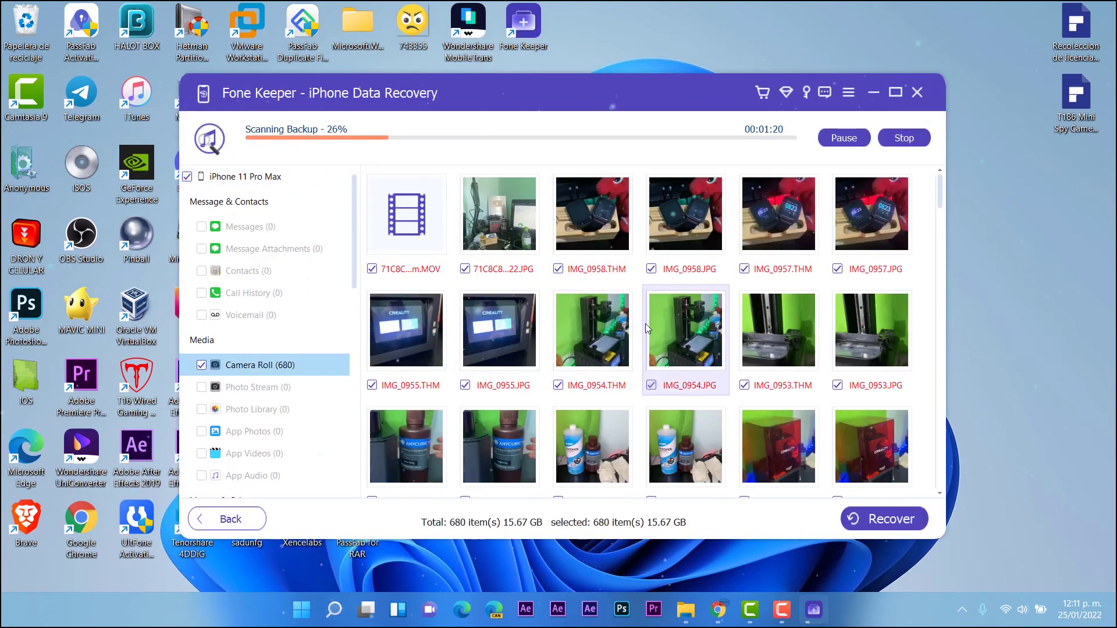
{"action": "left_click", "coordinate": [904, 138]}
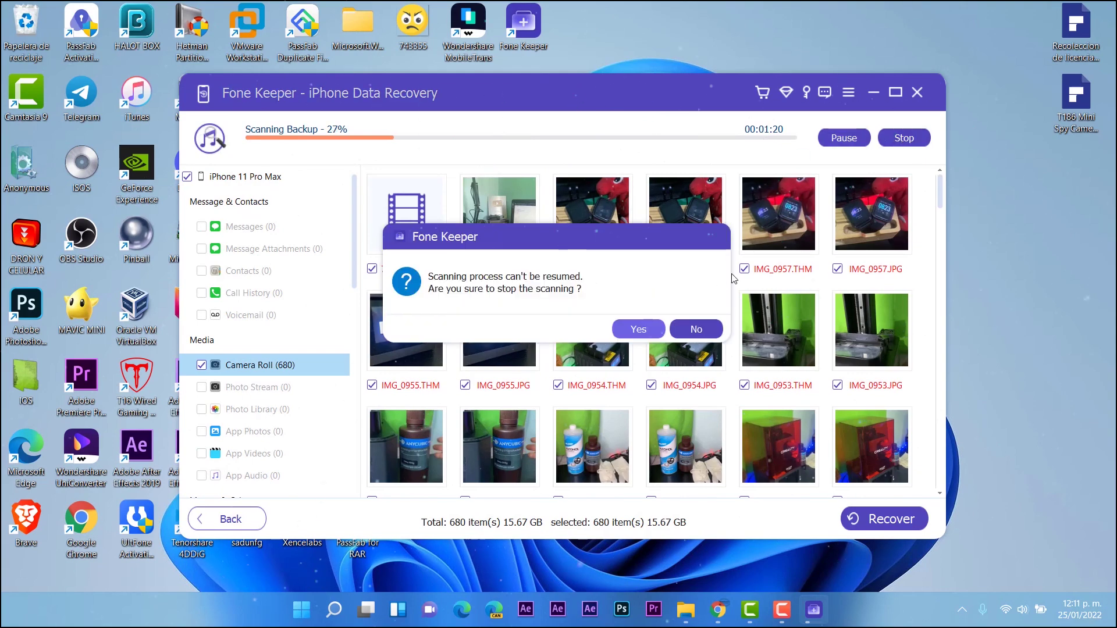
{"action": "left_click", "coordinate": [638, 329]}
Review the Camera Roll photos found in the iTunes backup, and return to the recovery mode selection without keeping the scan
{"action": "scroll", "coordinate": [640, 314], "scroll_direction": "down", "scroll_amount": 4}
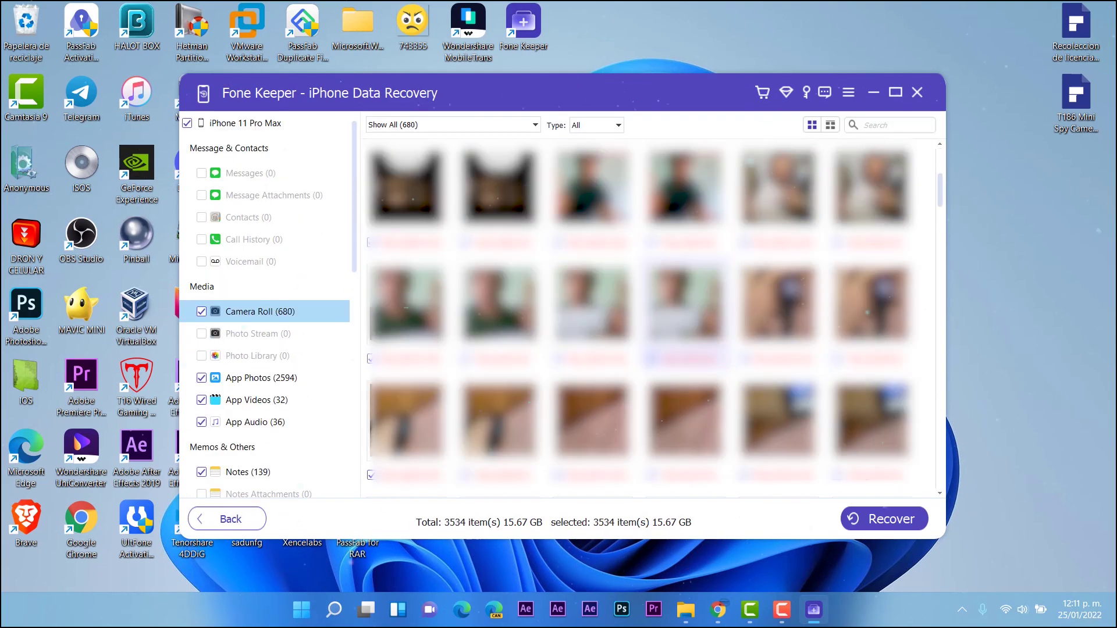
{"action": "scroll", "coordinate": [640, 314], "scroll_direction": "down", "scroll_amount": 3}
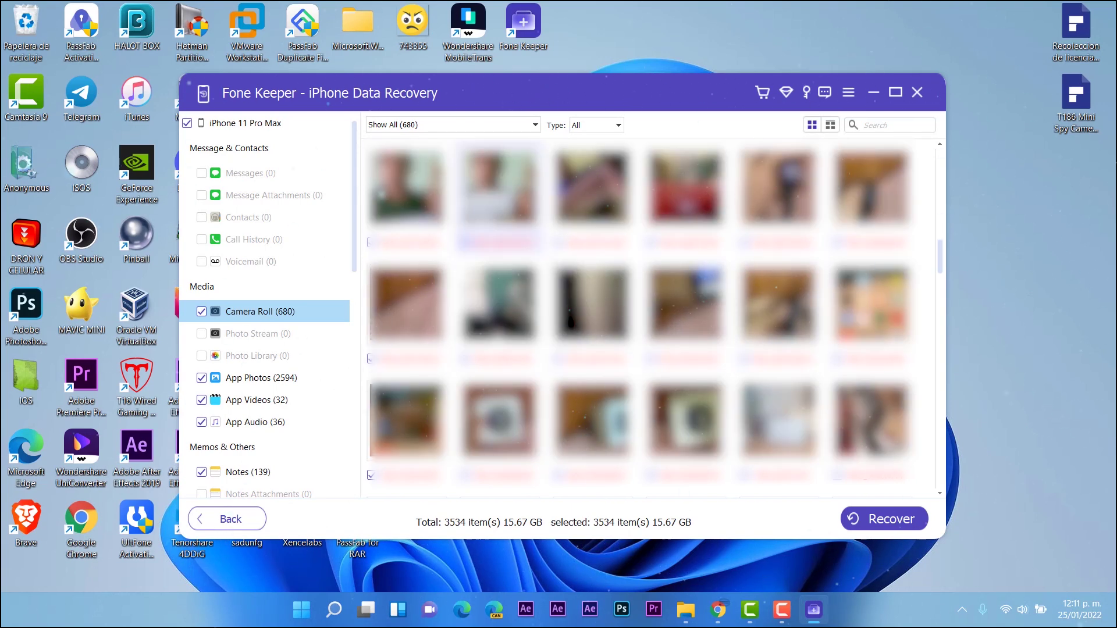
{"action": "scroll", "coordinate": [640, 314], "scroll_direction": "down", "scroll_amount": 3}
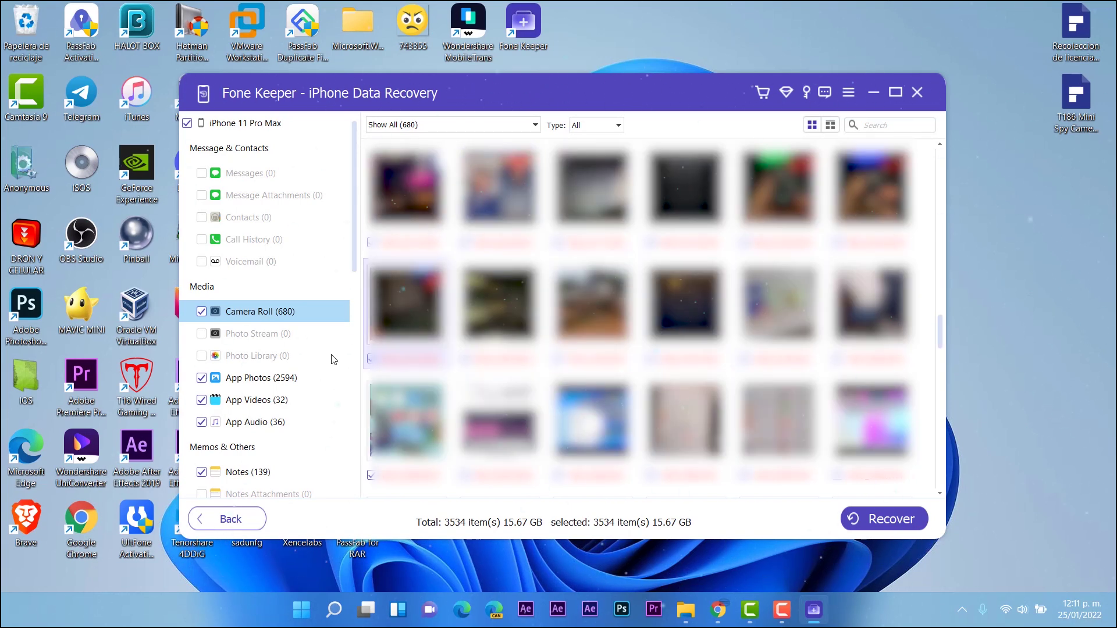
{"action": "left_click", "coordinate": [251, 529]}
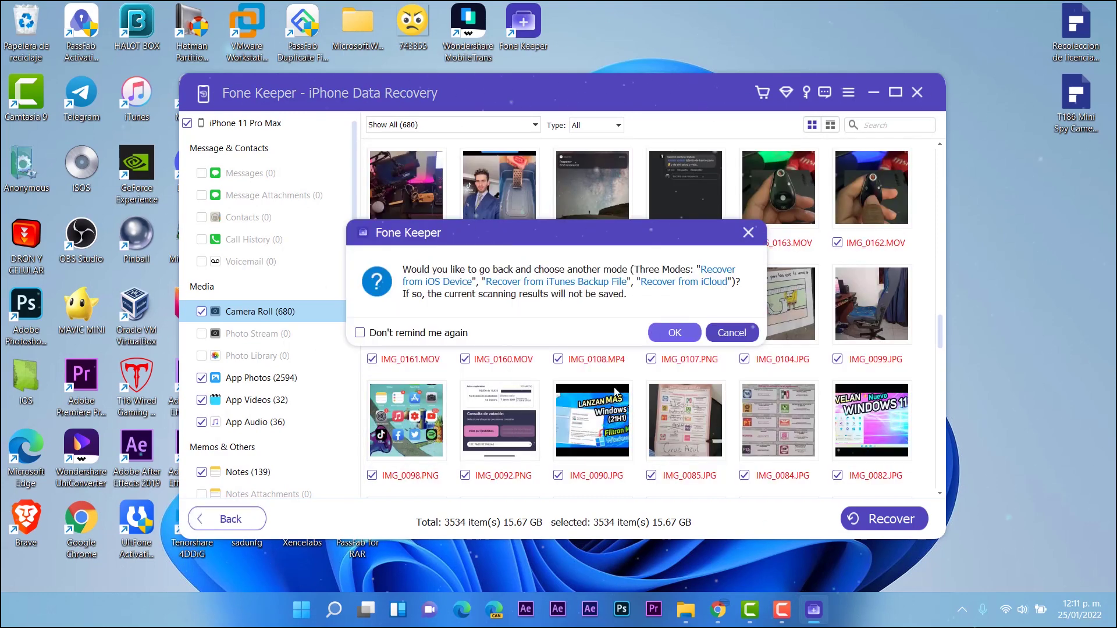
{"action": "left_click", "coordinate": [669, 330]}
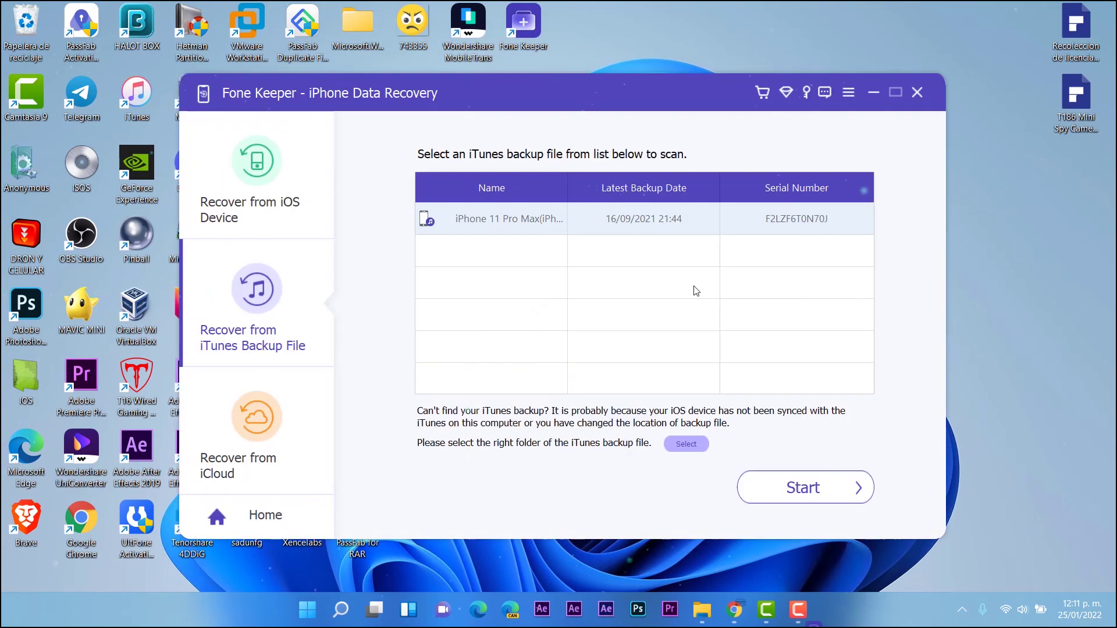
View the iCloud recovery sign-in form and return to the home screen
{"action": "left_click", "coordinate": [249, 430]}
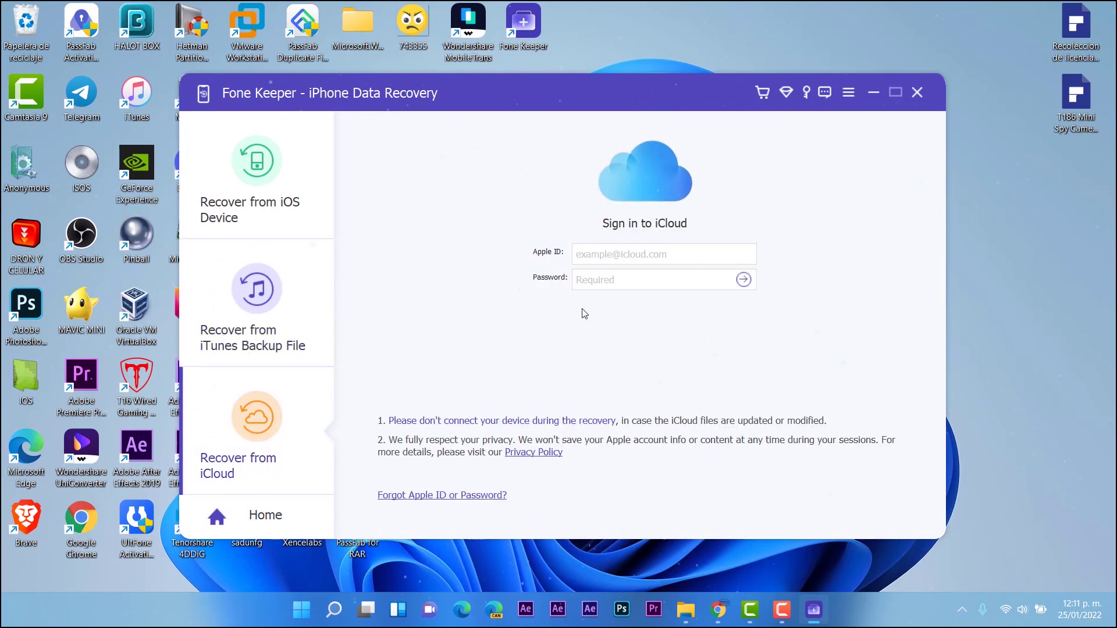
{"action": "left_click", "coordinate": [250, 515]}
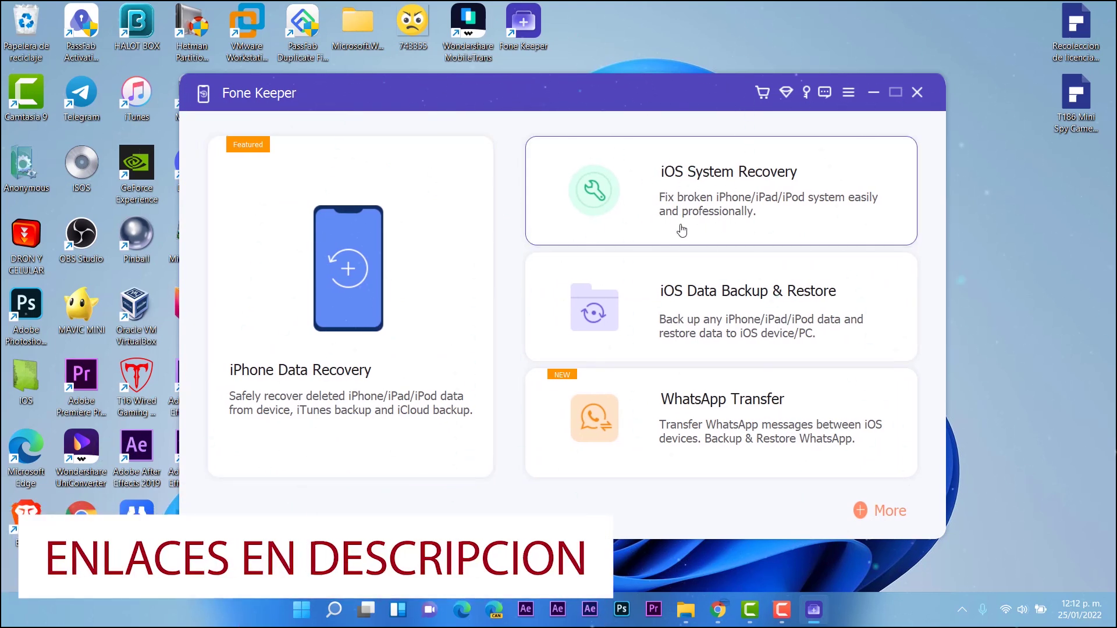
Open iOS System Recovery and review the fixable device, screen, iOS mode and iTunes issues
{"action": "left_click", "coordinate": [707, 203]}
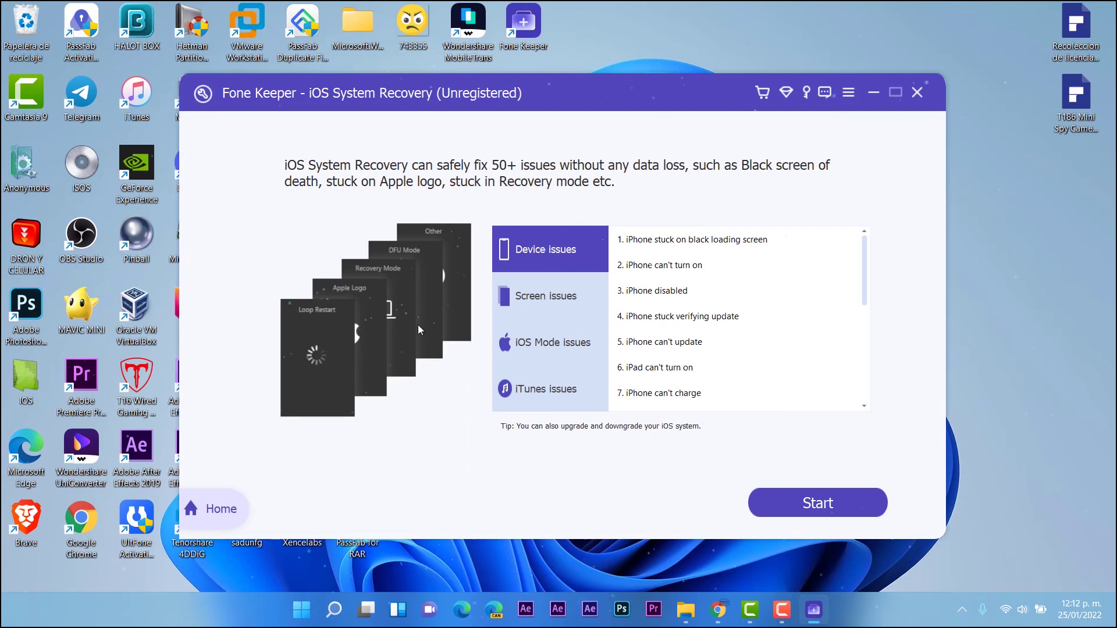
{"action": "left_click", "coordinate": [546, 295]}
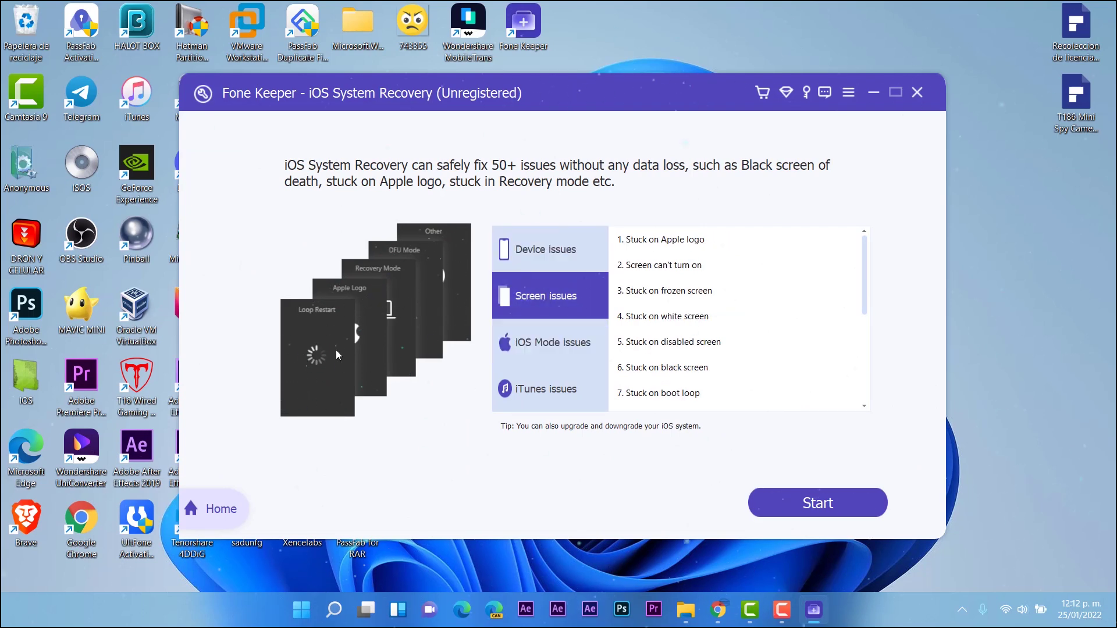
{"action": "left_click", "coordinate": [518, 343]}
{"action": "left_click", "coordinate": [546, 295]}
{"action": "left_click", "coordinate": [553, 342]}
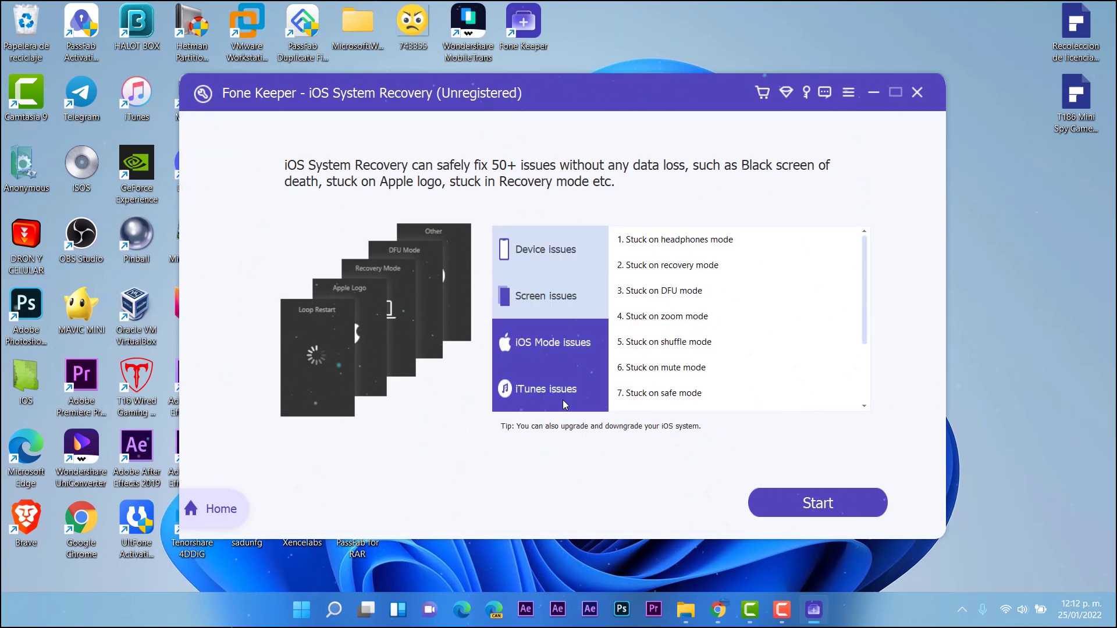
{"action": "left_click", "coordinate": [569, 236]}
View the connected iPhone's details in iOS System Recovery and return to the home screen
{"action": "left_click", "coordinate": [828, 501]}
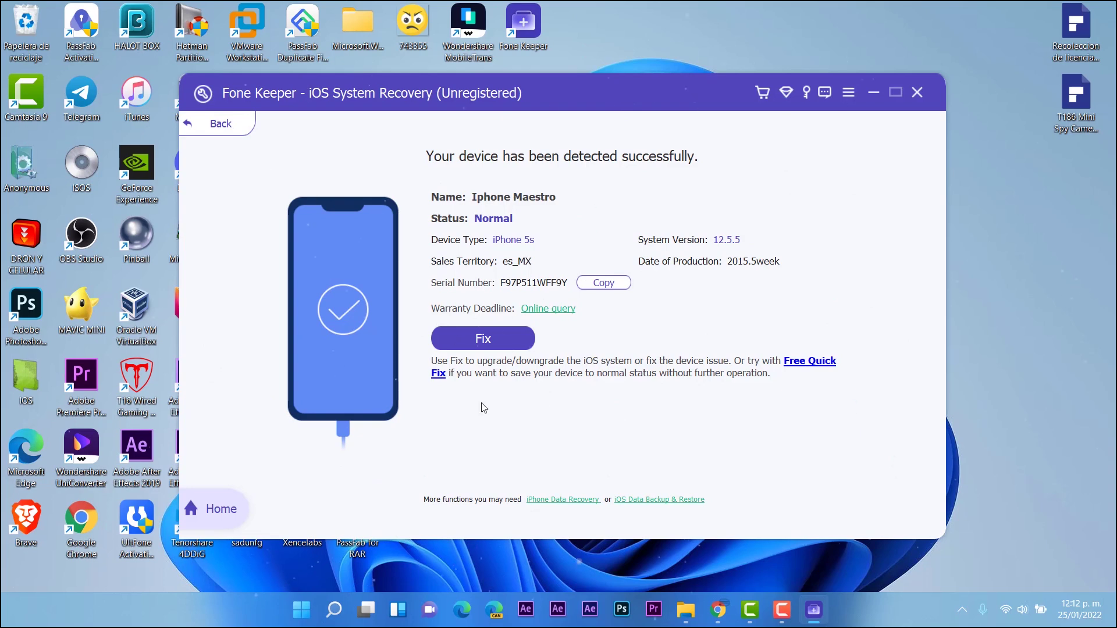
{"action": "left_click", "coordinate": [220, 130]}
{"action": "left_click", "coordinate": [213, 508]}
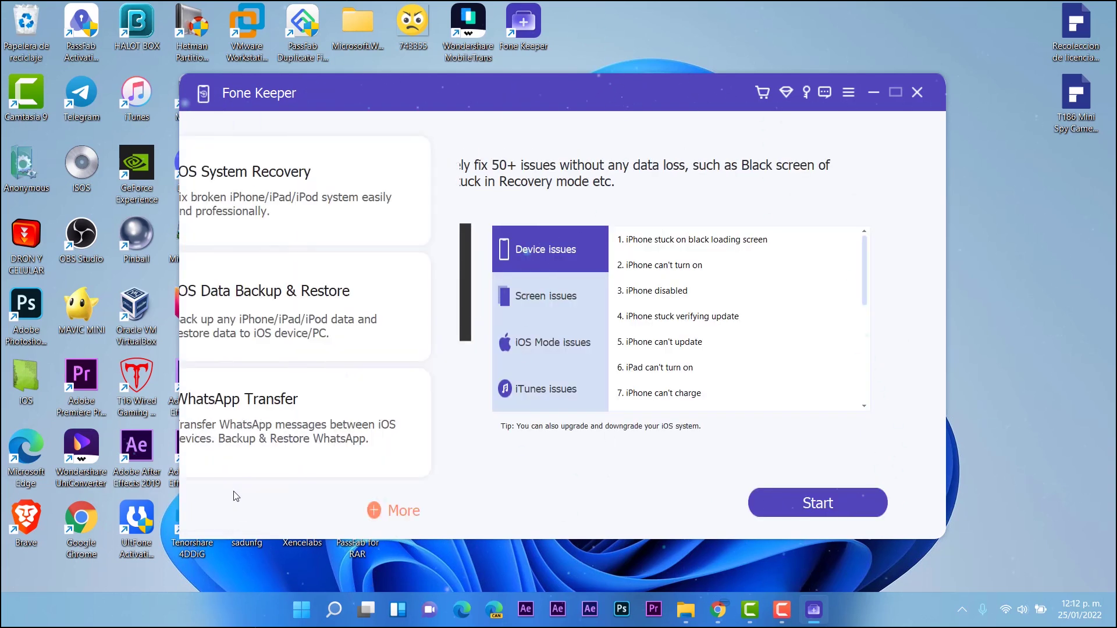
Review the data types and save path in iOS Data Backup, and return to the home screen without backing up
{"action": "left_click", "coordinate": [723, 300]}
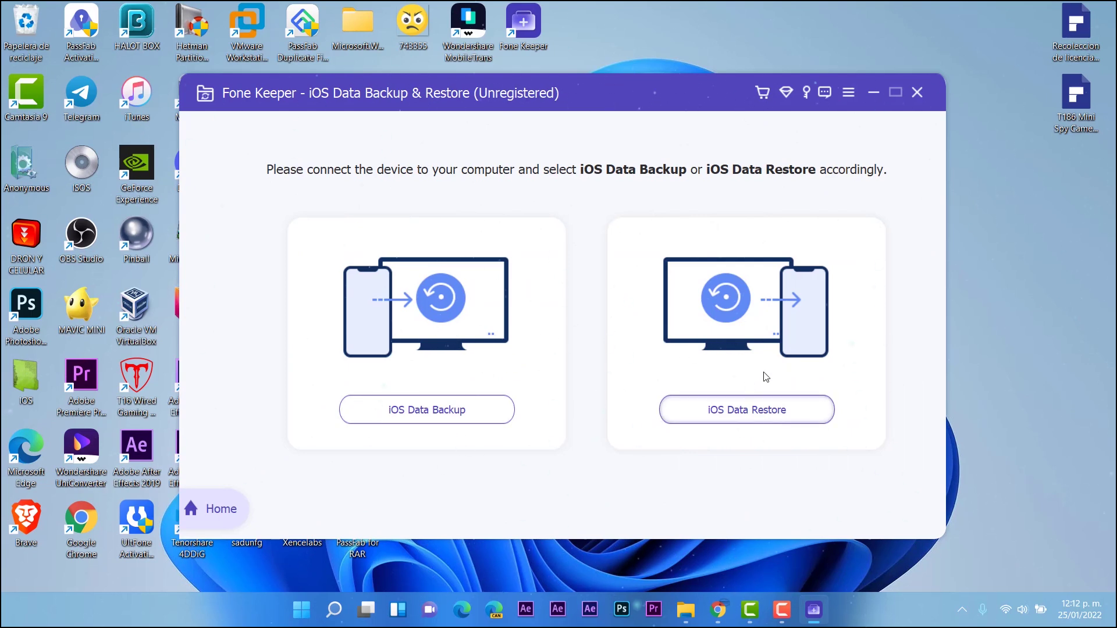
{"action": "left_click", "coordinate": [355, 411]}
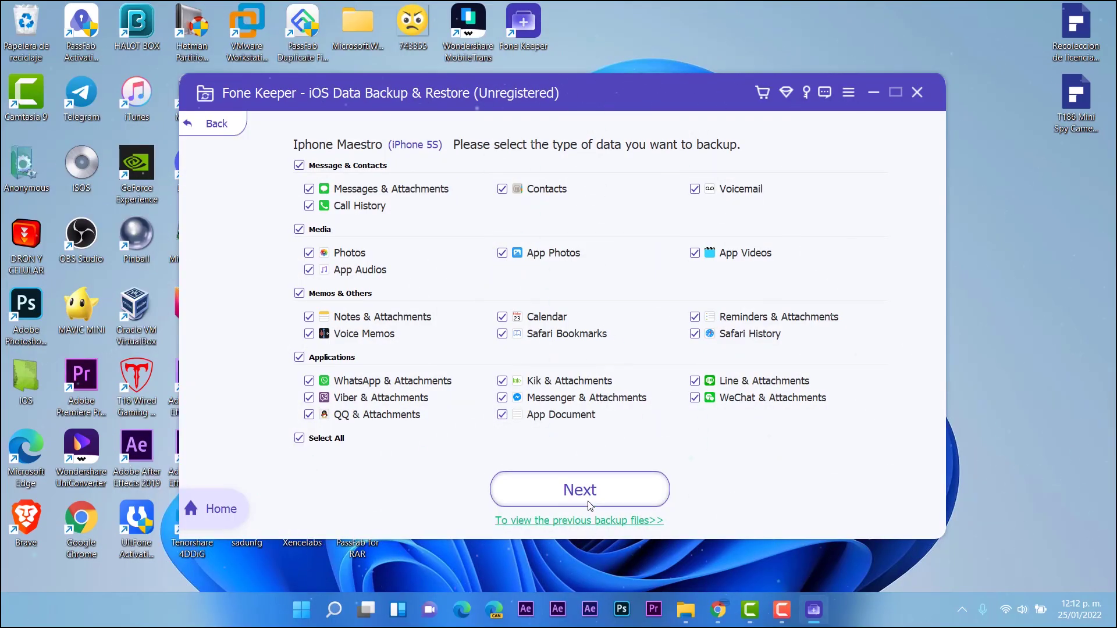
{"action": "left_click", "coordinate": [590, 498]}
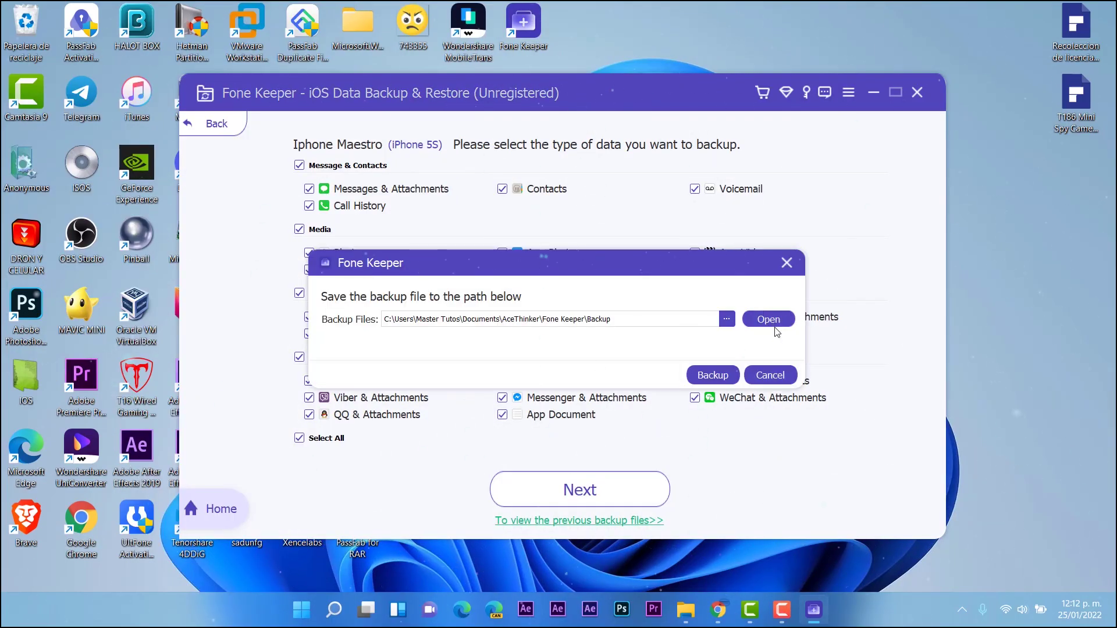
{"action": "left_click", "coordinate": [774, 376]}
{"action": "left_click", "coordinate": [215, 509]}
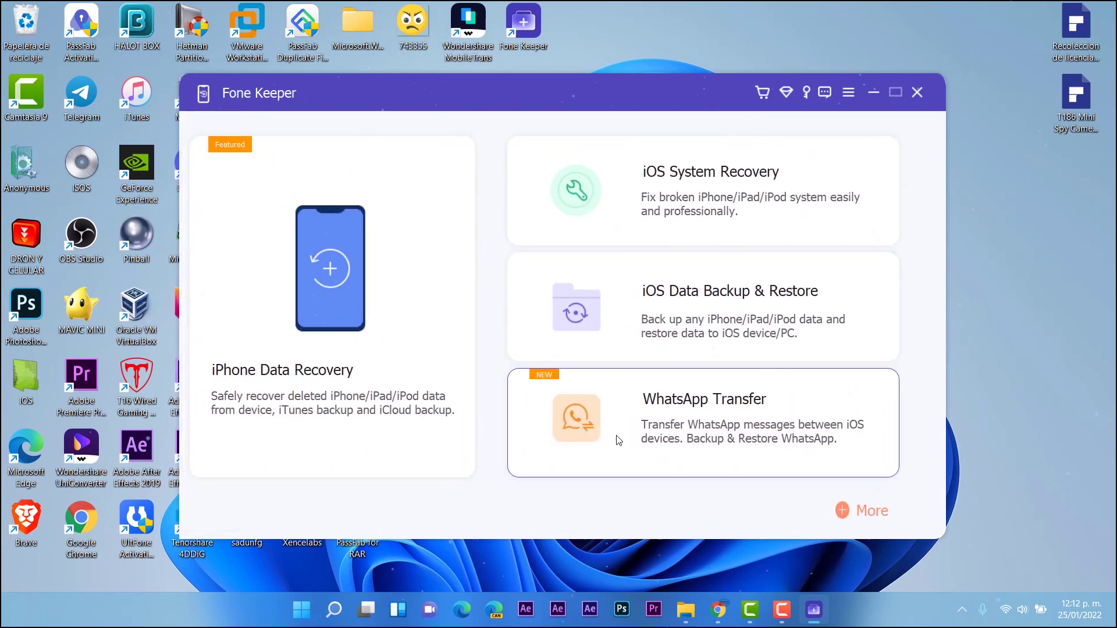
Try to back up the iPhone 5s's WhatsApp data to the PC with WhatsApp Transfer
{"action": "left_click", "coordinate": [685, 402]}
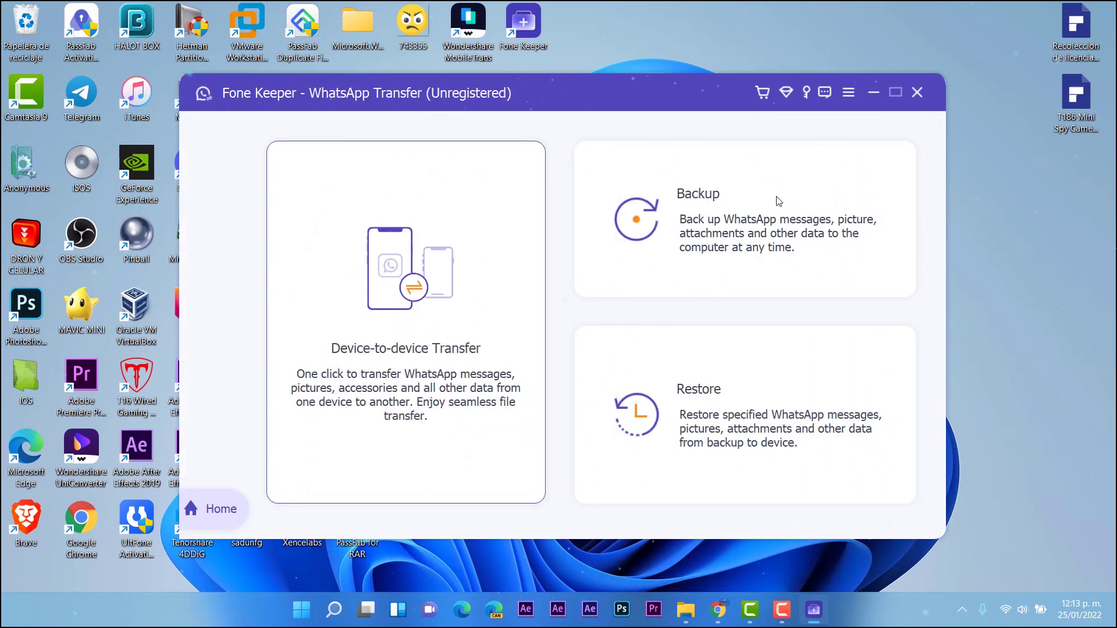
{"action": "left_click", "coordinate": [516, 334]}
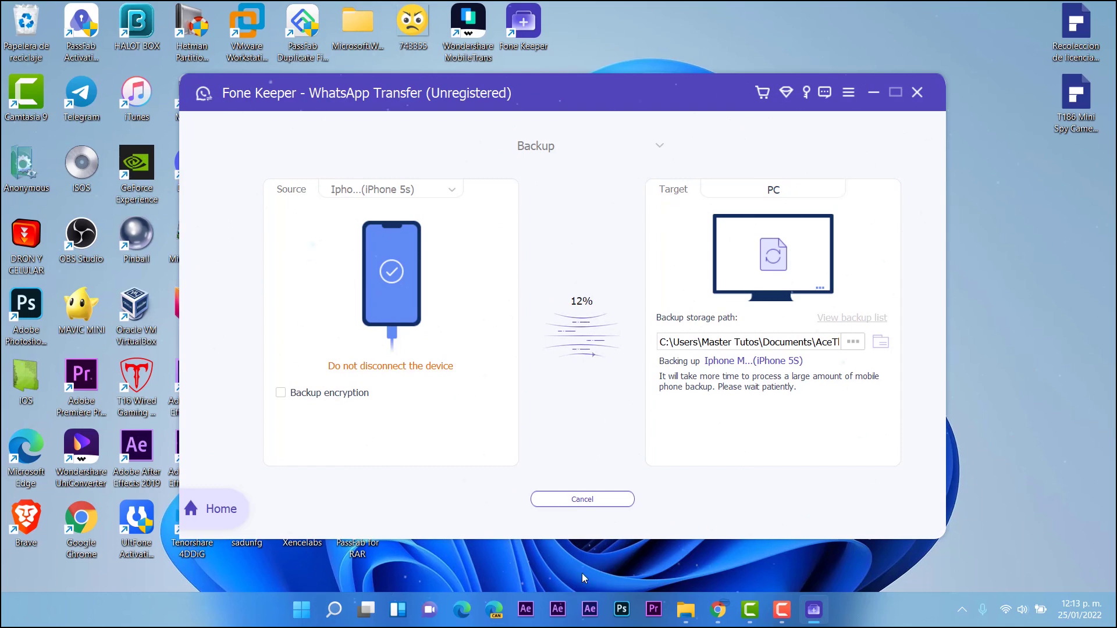
{"action": "left_click", "coordinate": [582, 498]}
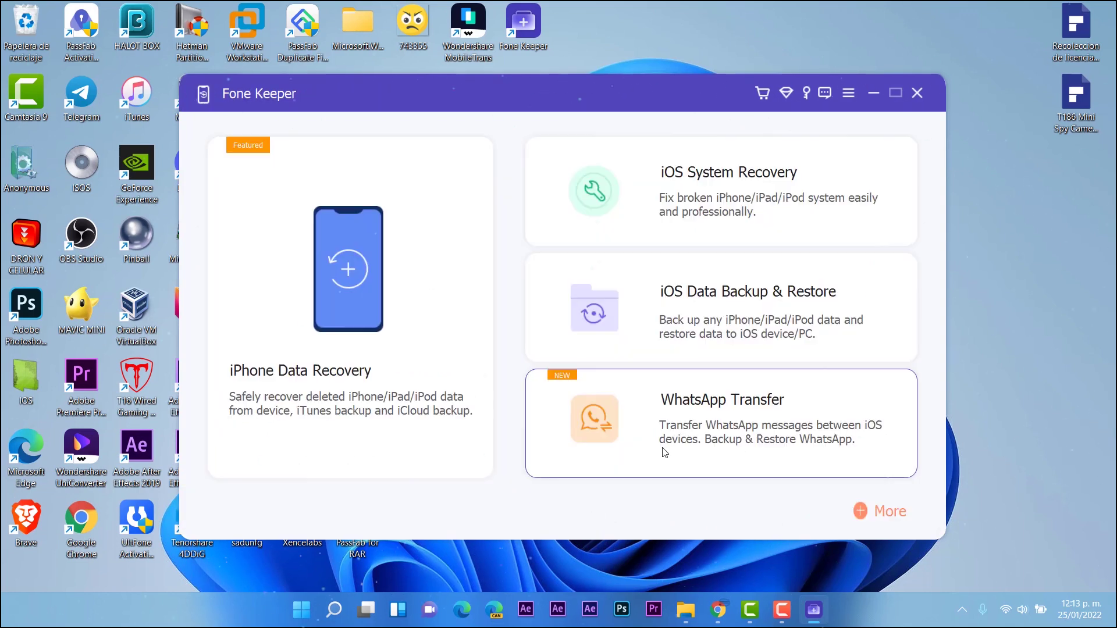
View the Restore mode of WhatsApp Transfer and reopen iPhone Data Recovery
{"action": "left_click", "coordinate": [650, 424]}
{"action": "left_click", "coordinate": [716, 414]}
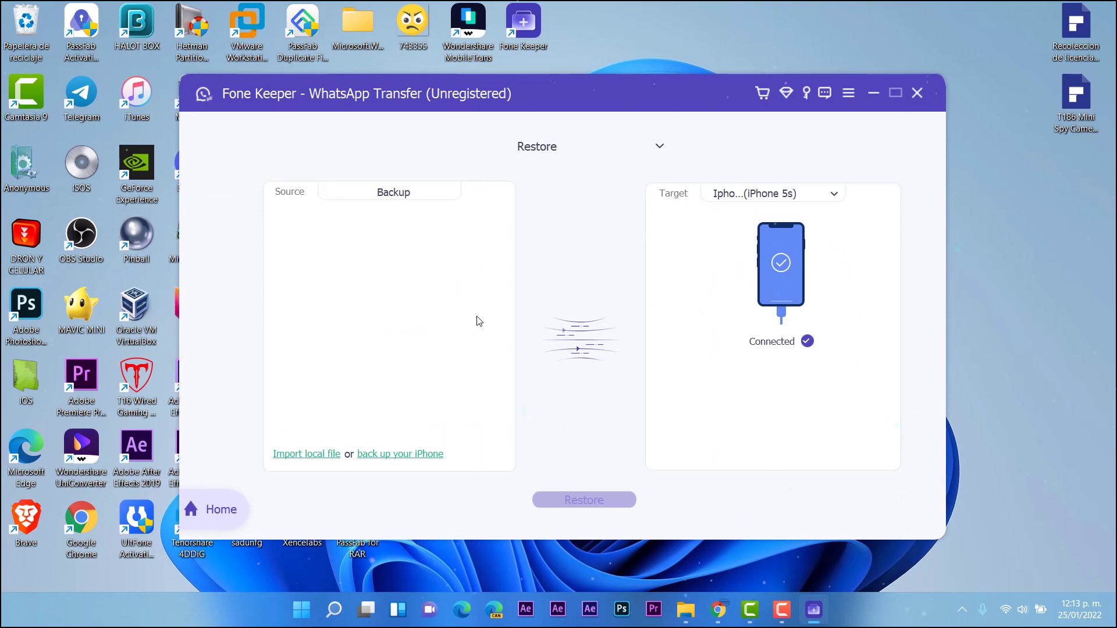
{"action": "left_click", "coordinate": [223, 518]}
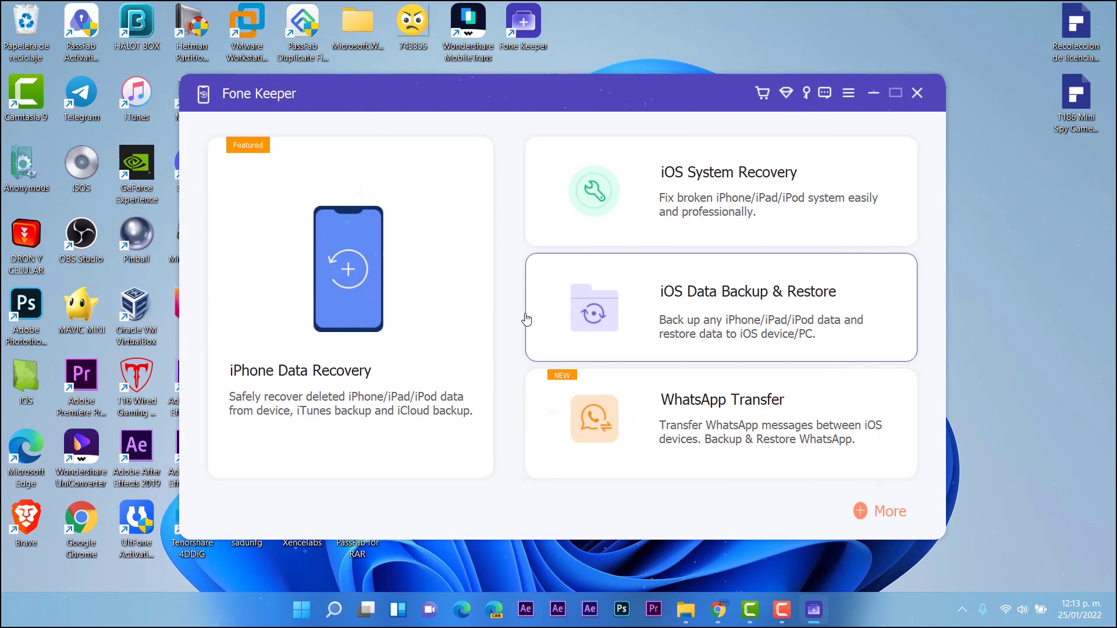
{"action": "left_click", "coordinate": [394, 320]}
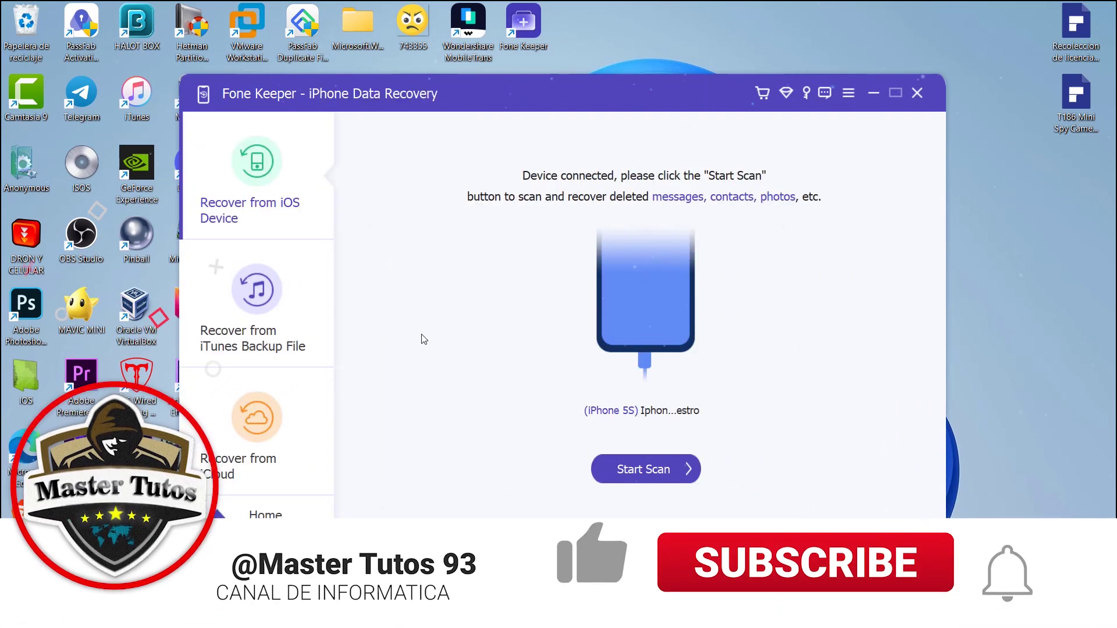